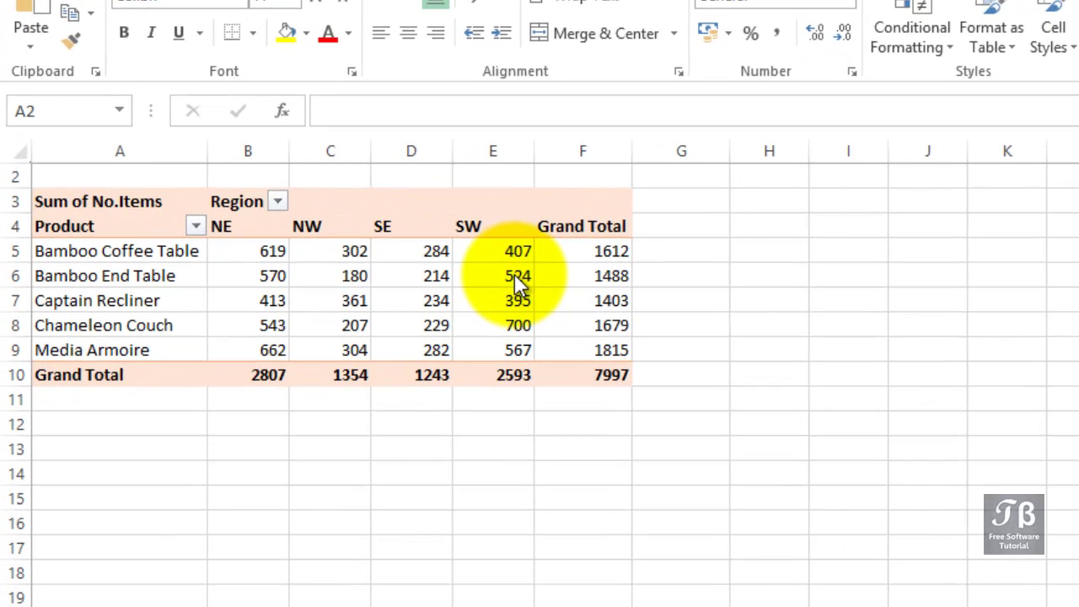
# - Select cell A3 in the pivot table to show the PivotTable Fields pane
pyautogui.click(182, 204)
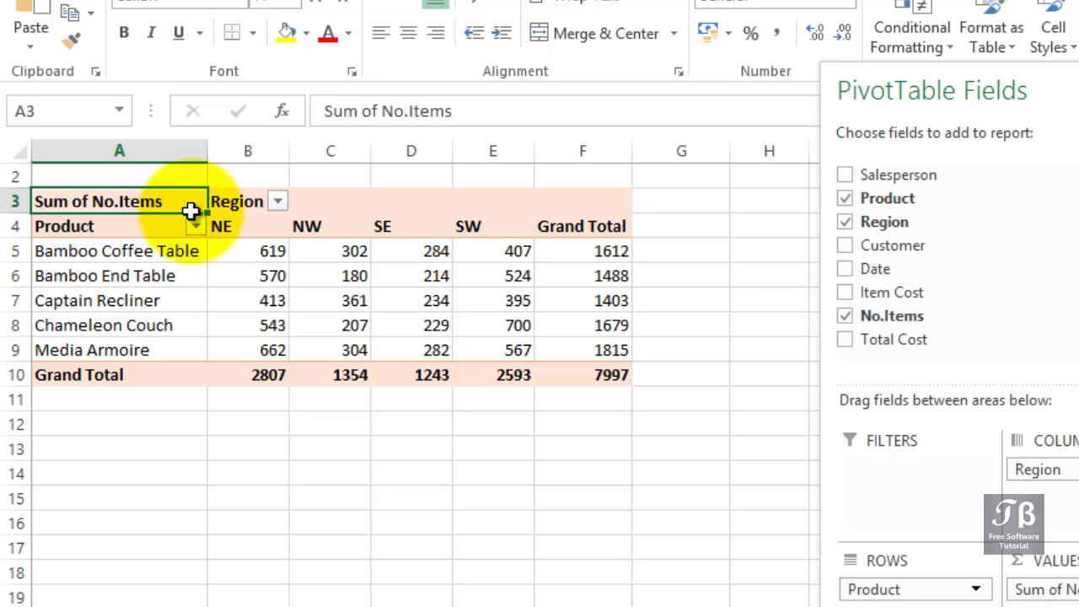
# - Move the SE region column beside NE so regions read NE, SE, NW, SW
pyautogui.click(259, 226)
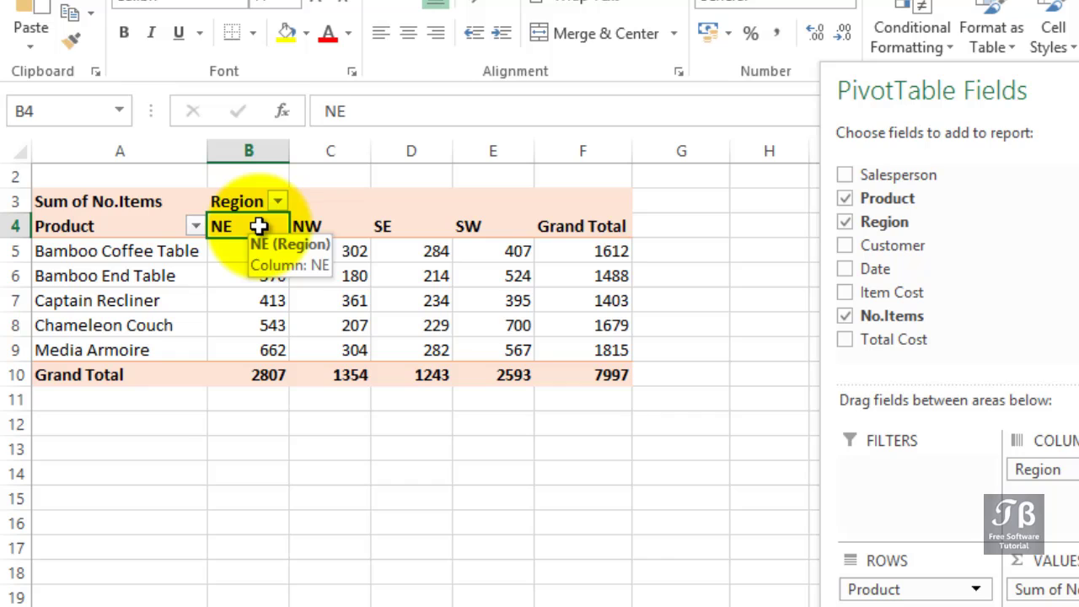
pyautogui.moveTo(259, 226); pyautogui.dragTo(375, 226)
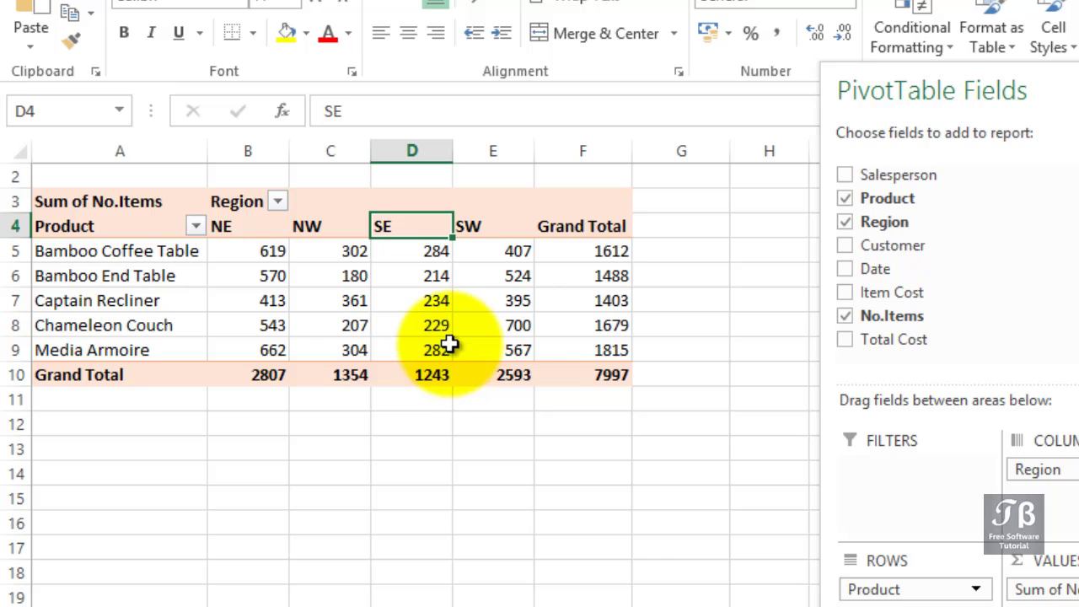
pyautogui.click(413, 239)
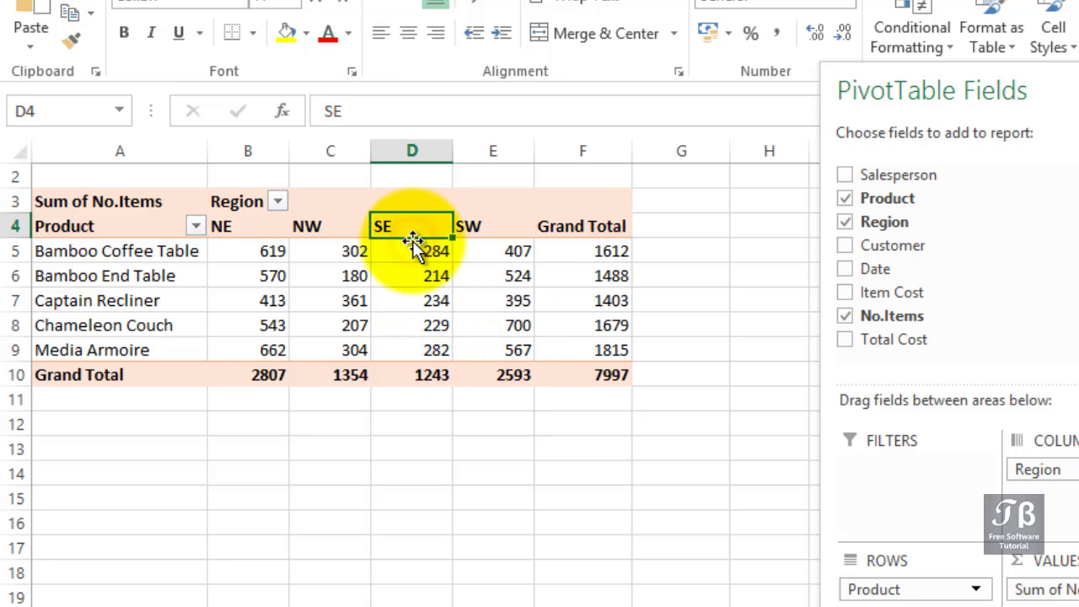
pyautogui.moveTo(412, 240); pyautogui.dragTo(291, 239)
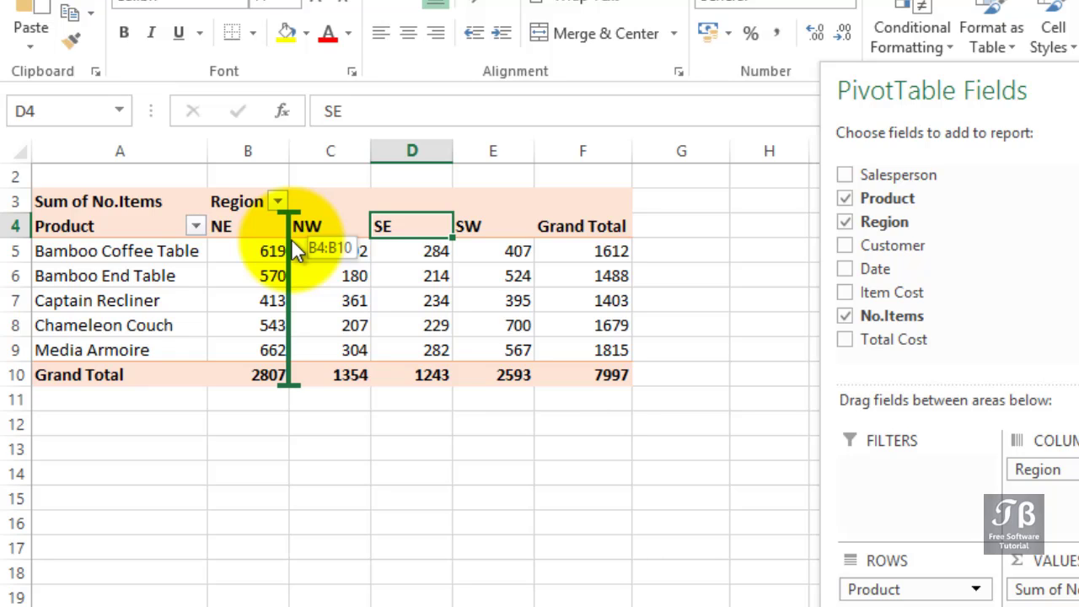
pyautogui.moveTo(291, 239); pyautogui.dragTo(291, 239)
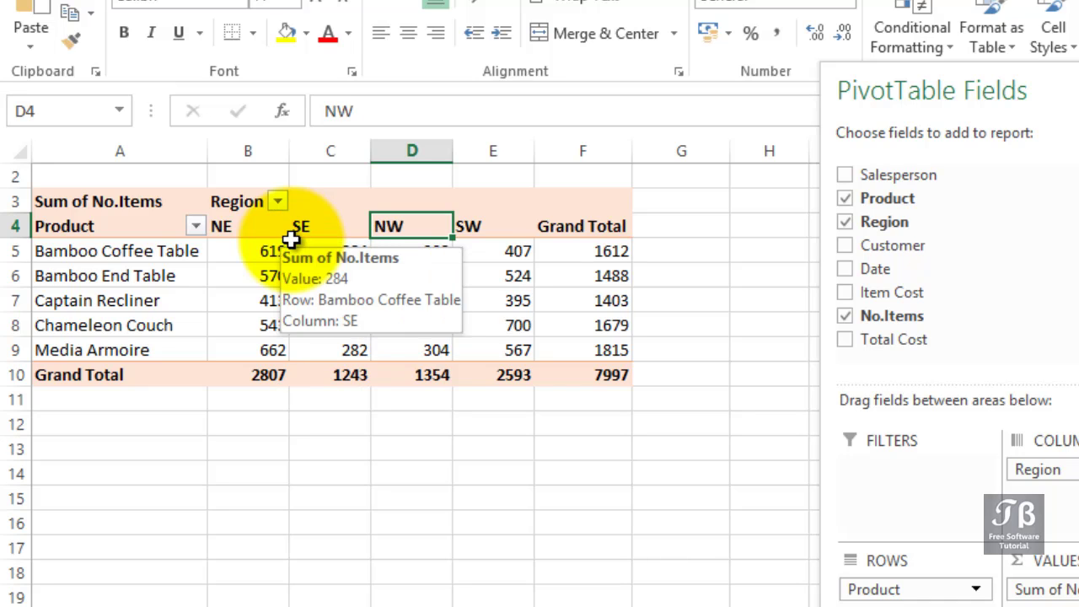
pyautogui.moveTo(253, 229); pyautogui.dragTo(310, 227)
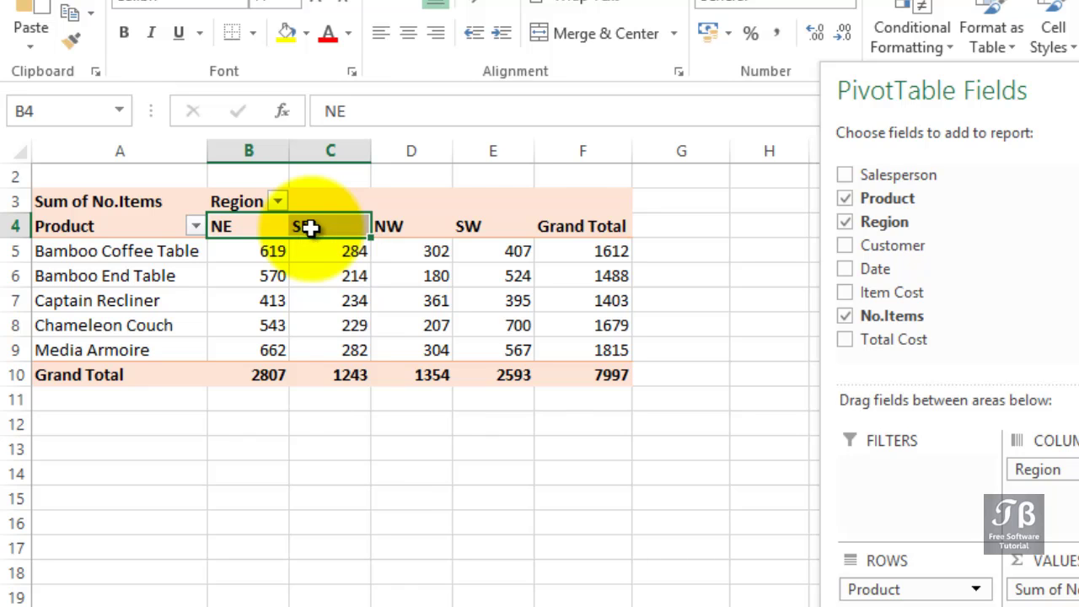
# - Group the NE and SE regions into a new Region2 group named East
pyautogui.rightClick(311, 228)
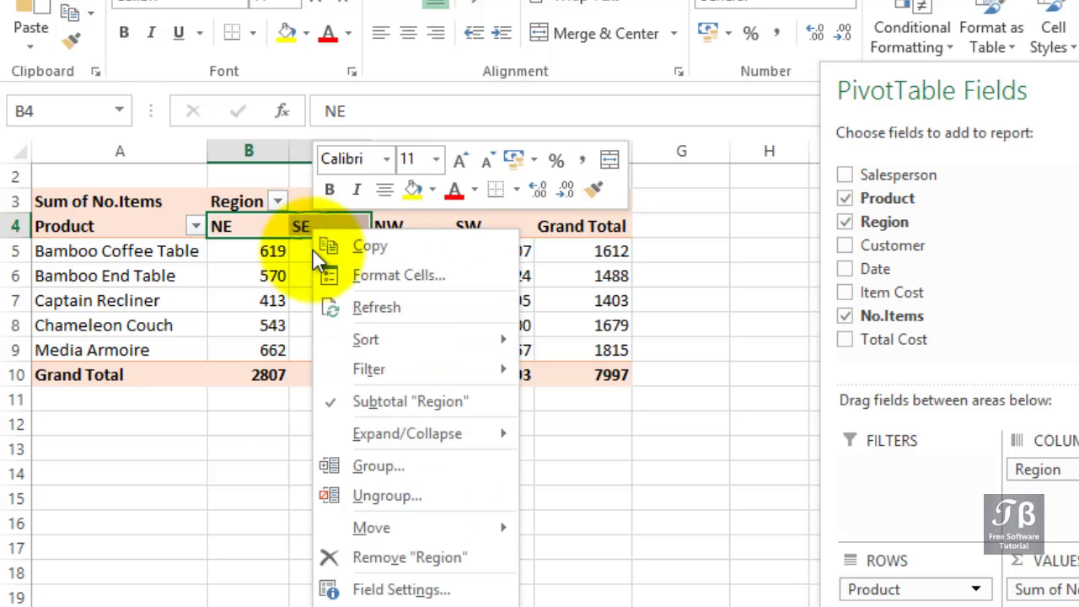
pyautogui.click(363, 466)
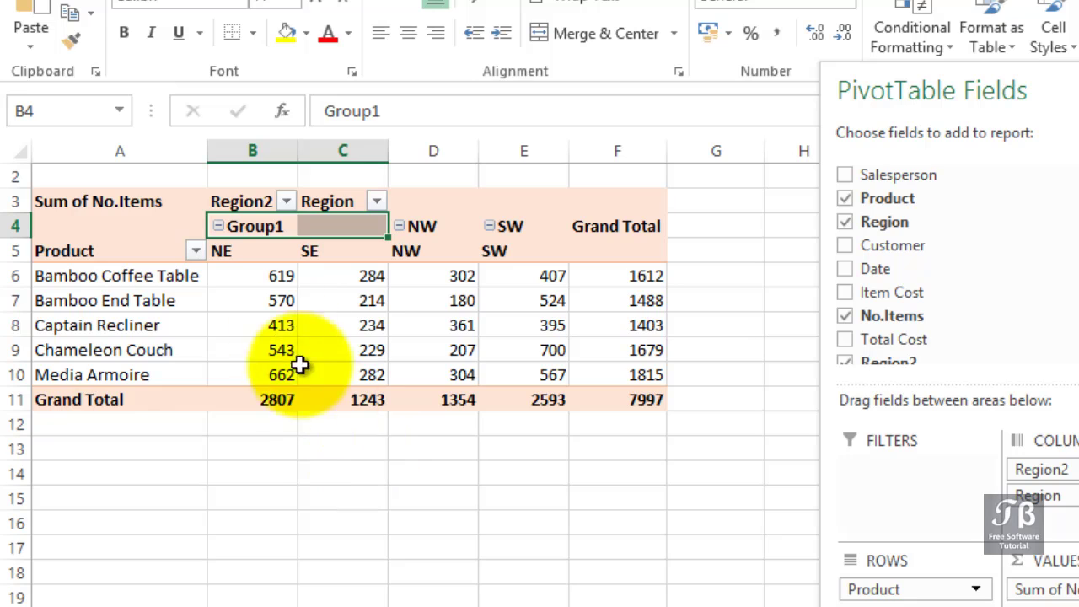
pyautogui.click(262, 226)
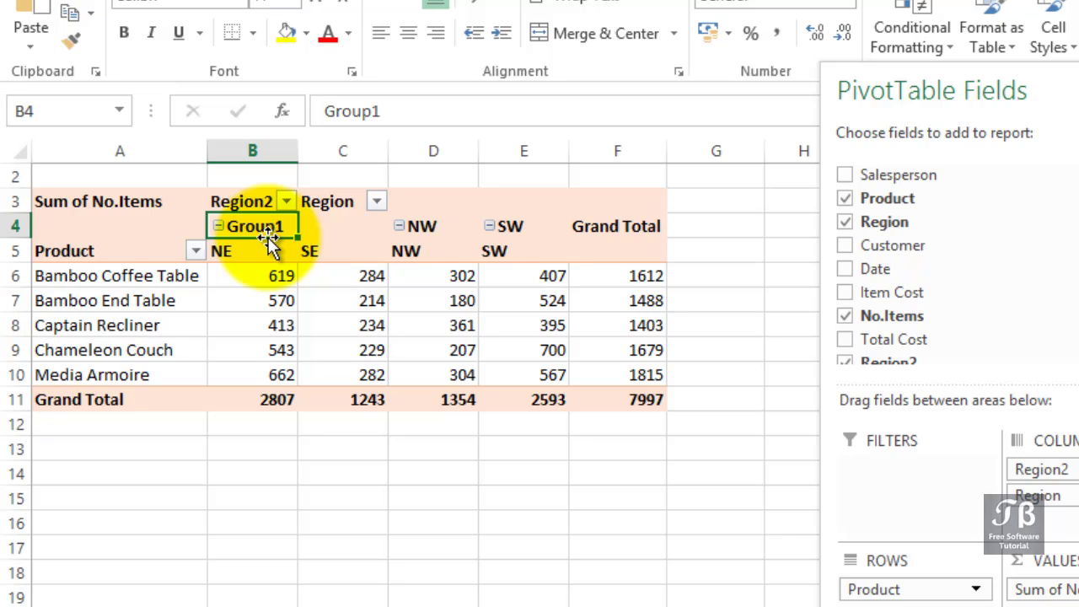
pyautogui.write('East')
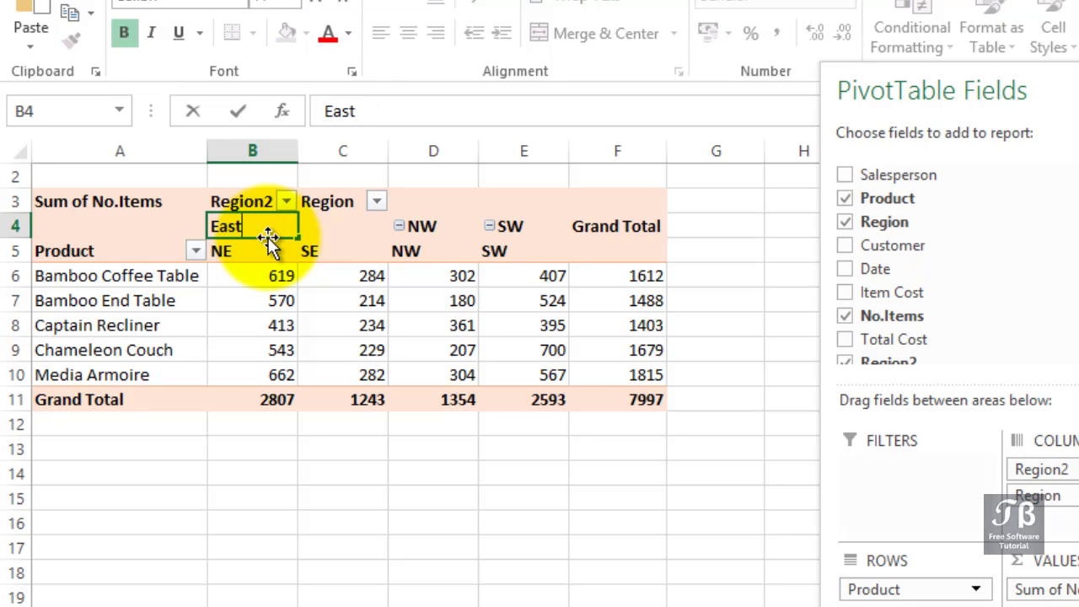
pyautogui.press('Return')
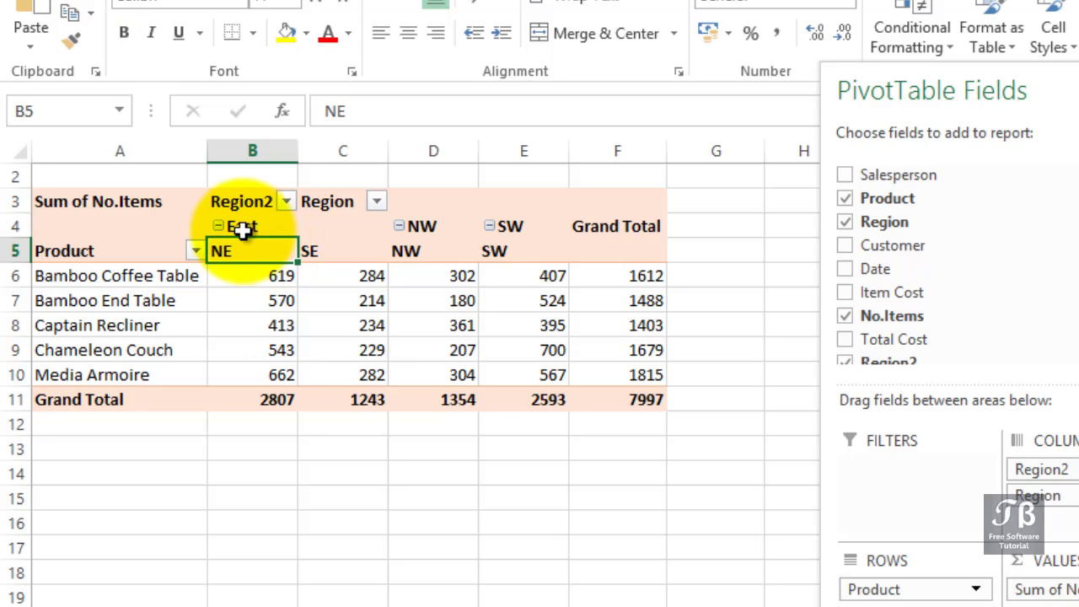
pyautogui.moveTo(244, 398); pyautogui.dragTo(337, 401)
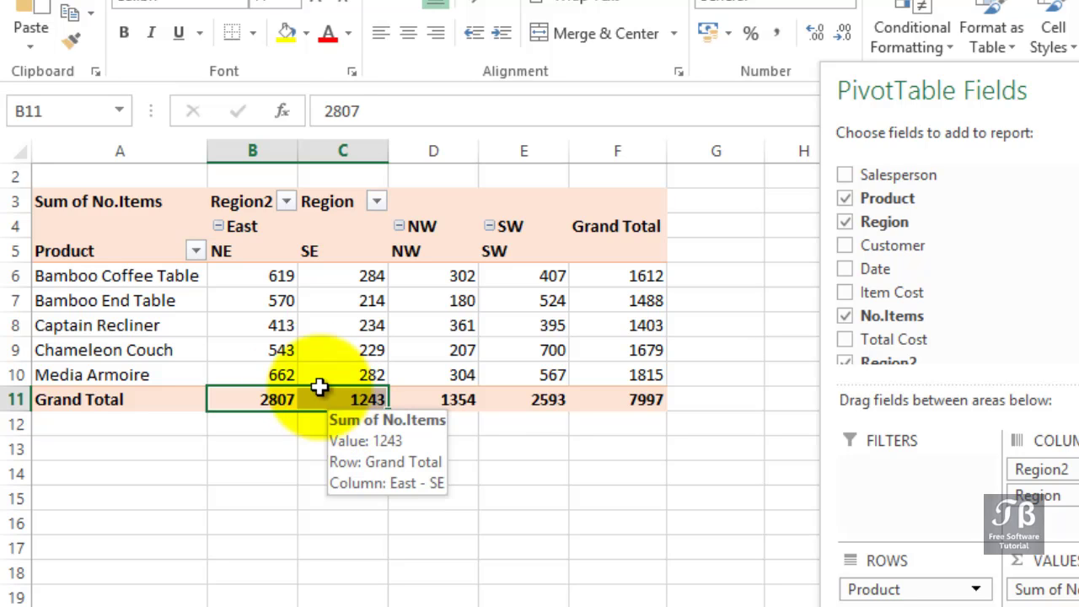
# - Collapse the East group into one column and check its total of 4050
pyautogui.click(217, 226)
pyautogui.click(223, 423)
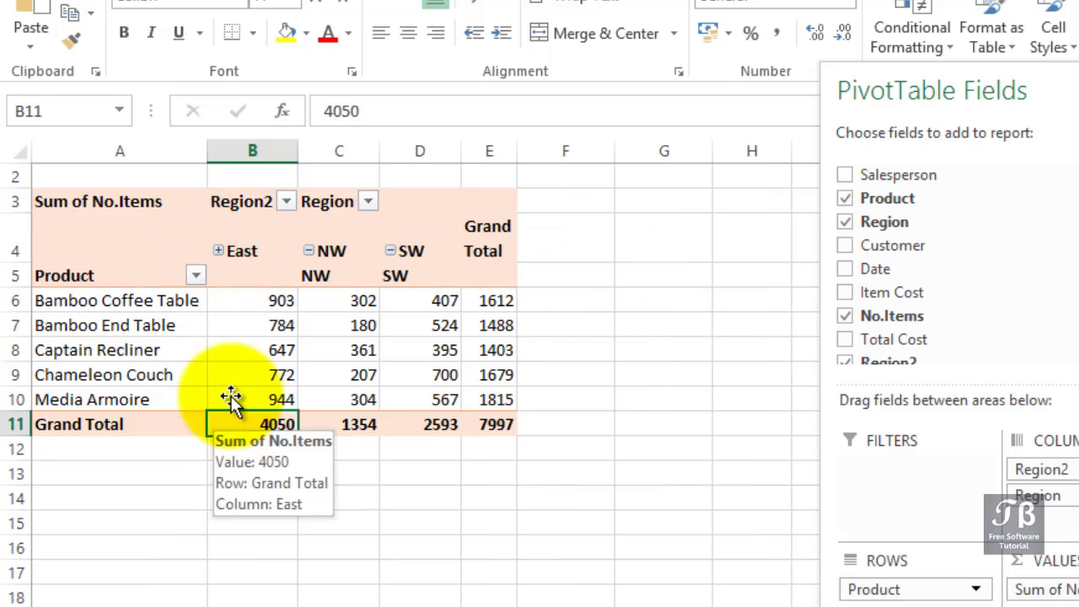
pyautogui.moveTo(244, 248); pyautogui.dragTo(251, 425)
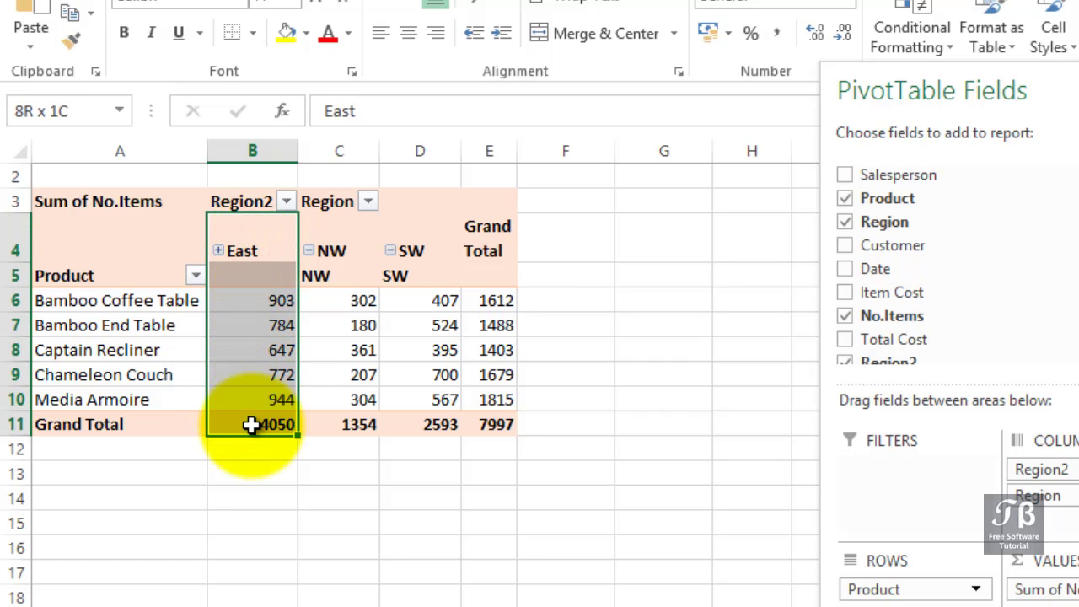
# - Group the NW and SW regions together and name the group West
pyautogui.click(343, 251)
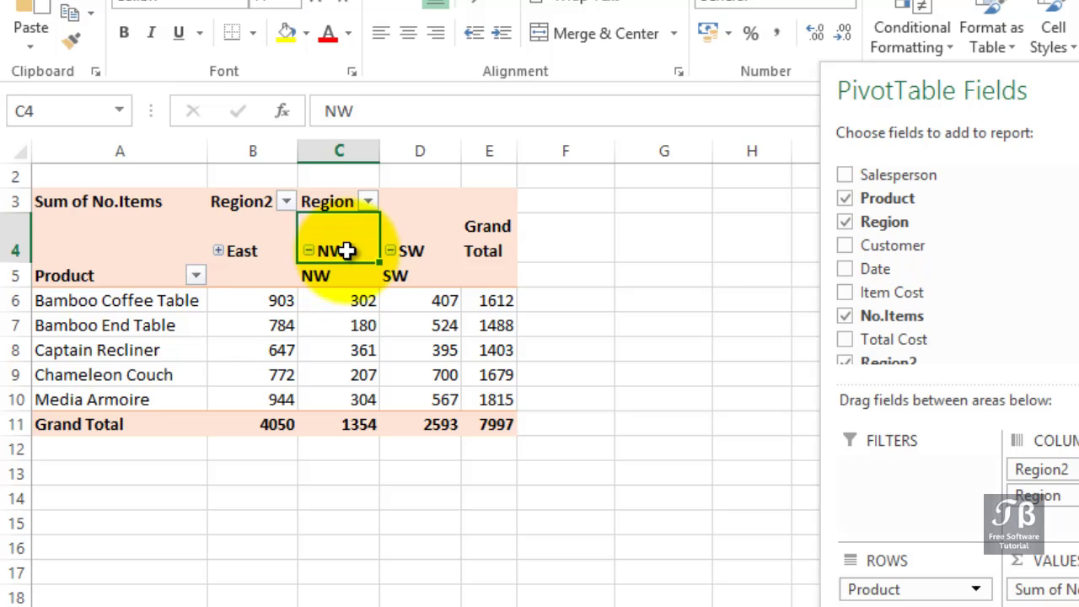
pyautogui.moveTo(349, 276); pyautogui.dragTo(410, 278)
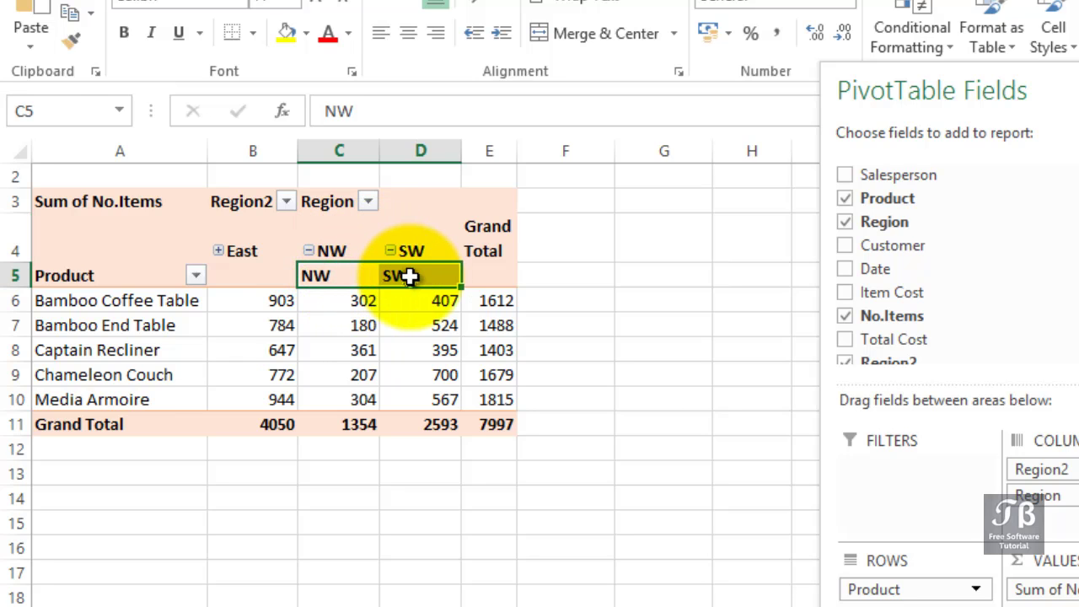
pyautogui.rightClick(410, 276)
pyautogui.click(471, 503)
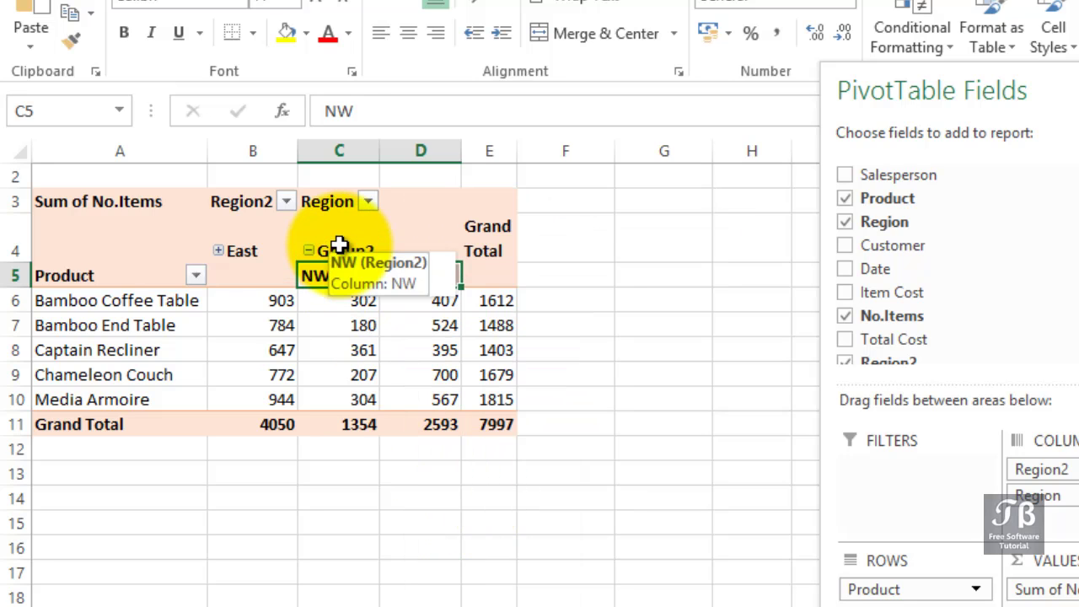
pyautogui.click(338, 245)
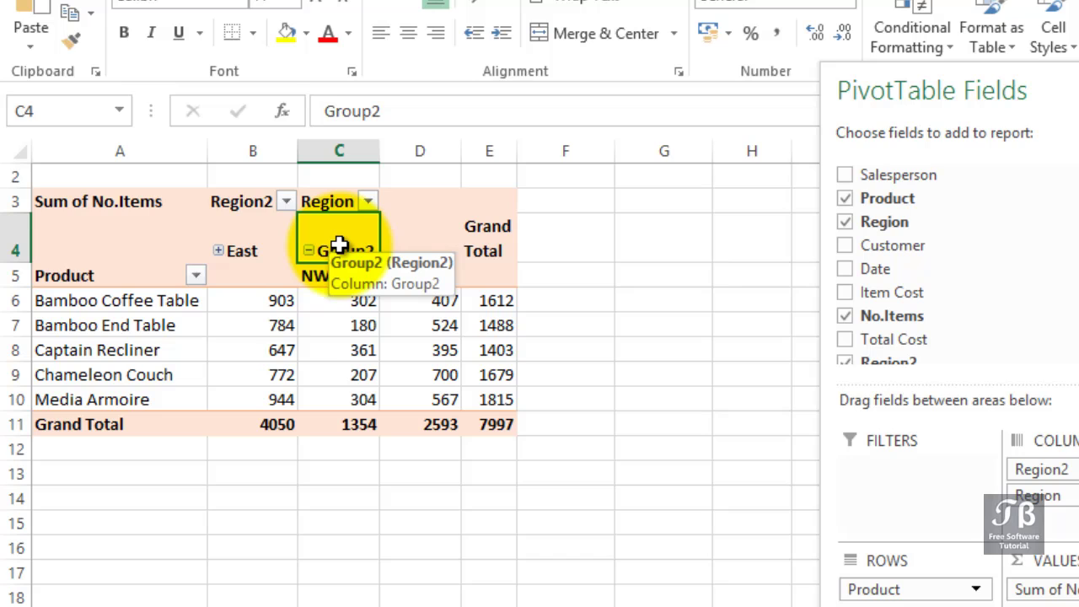
pyautogui.write('West')
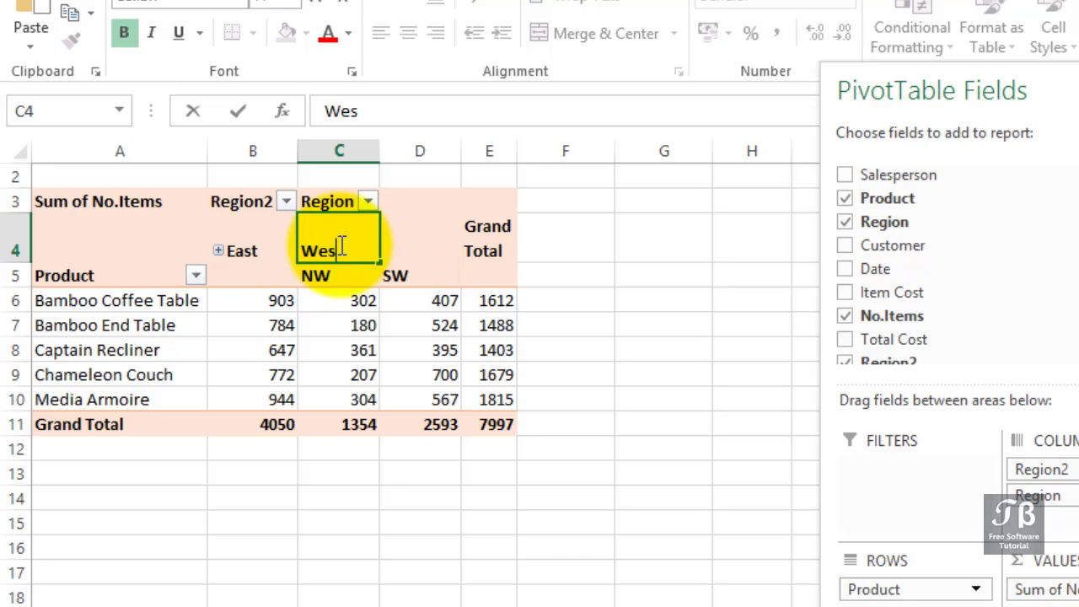
pyautogui.press('Return')
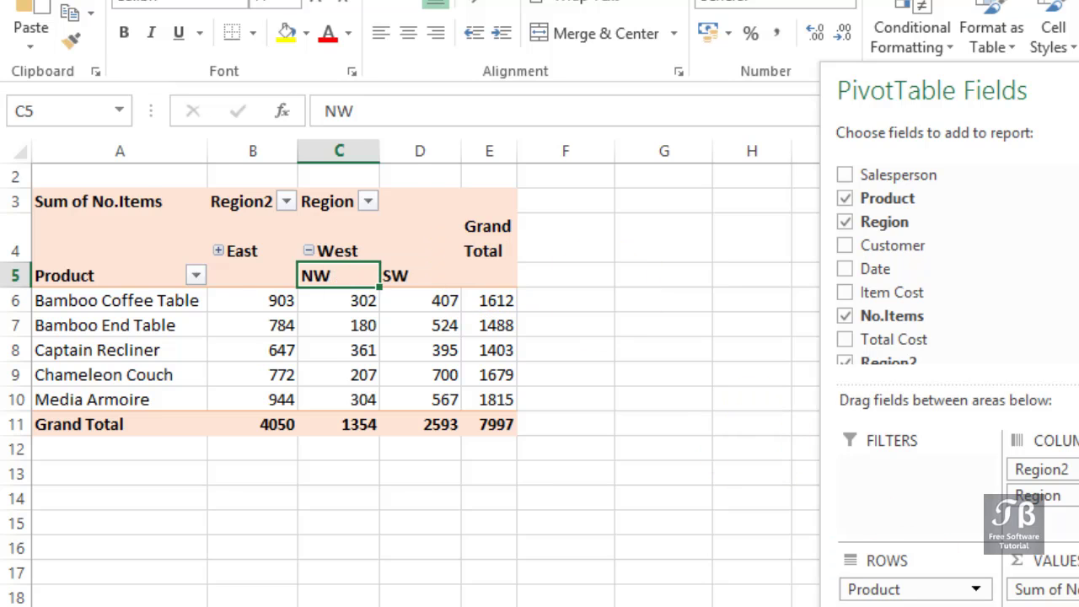
pyautogui.scroll(2, 410, 373)
# - Collapse and re-expand West, then expand East to show NE, SE, NW and SW
pyautogui.click(223, 347)
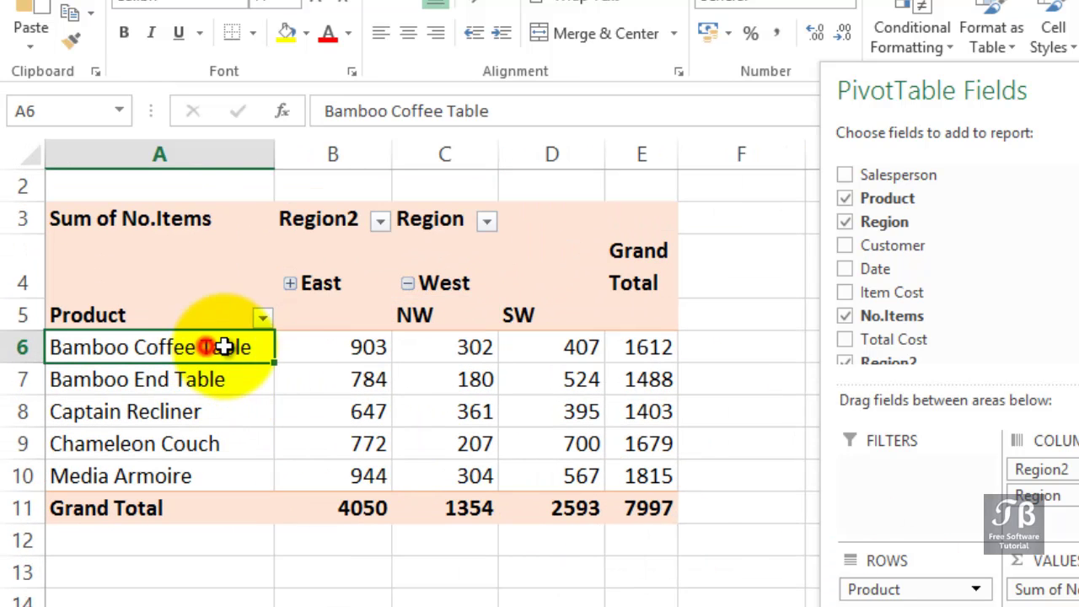
pyautogui.click(407, 284)
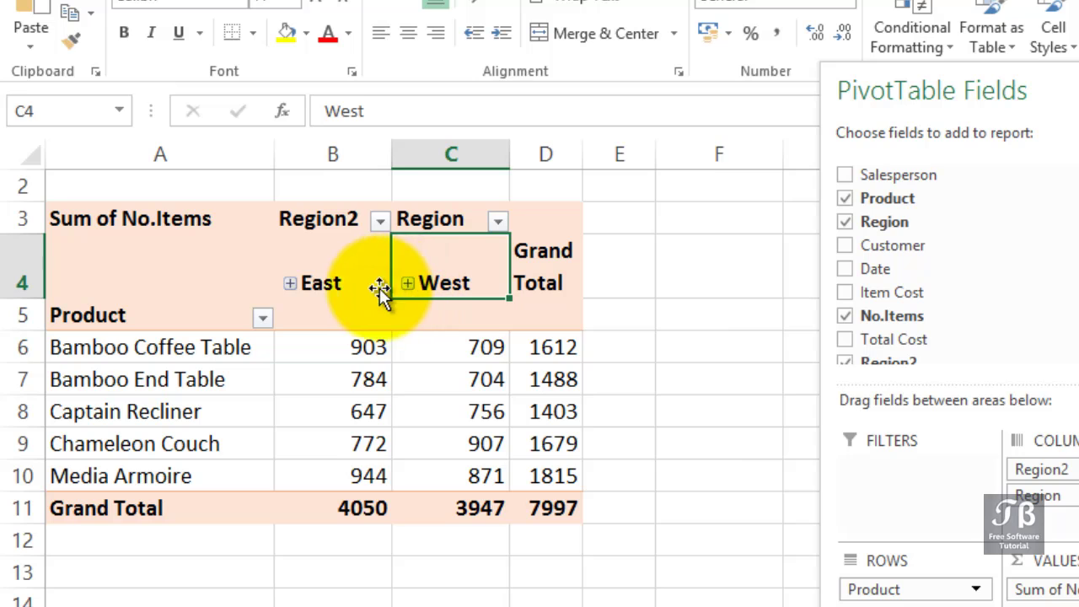
pyautogui.click(352, 284)
pyautogui.click(444, 302)
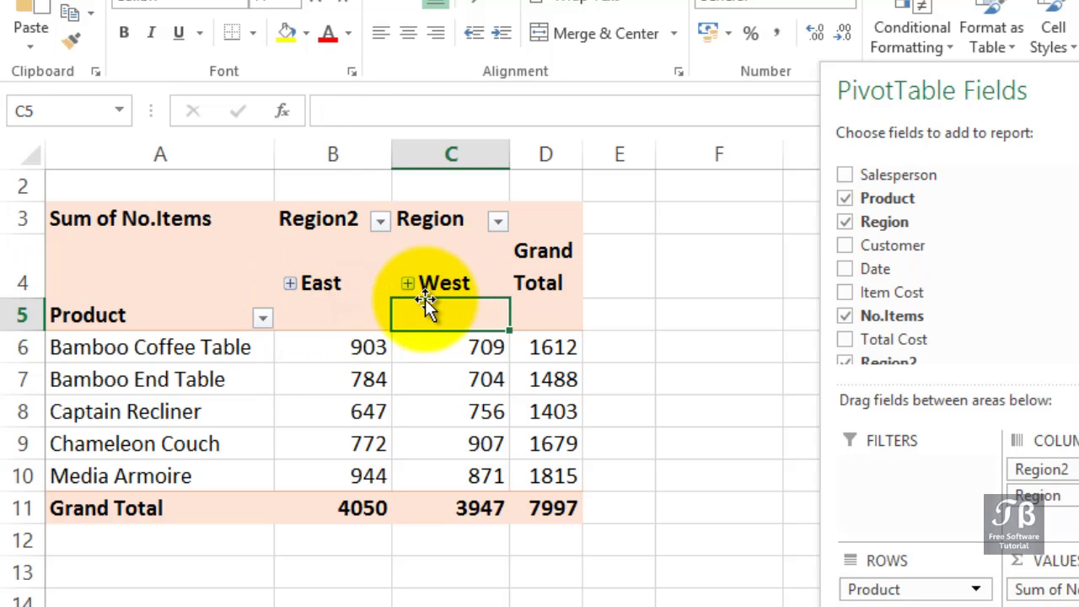
pyautogui.click(405, 283)
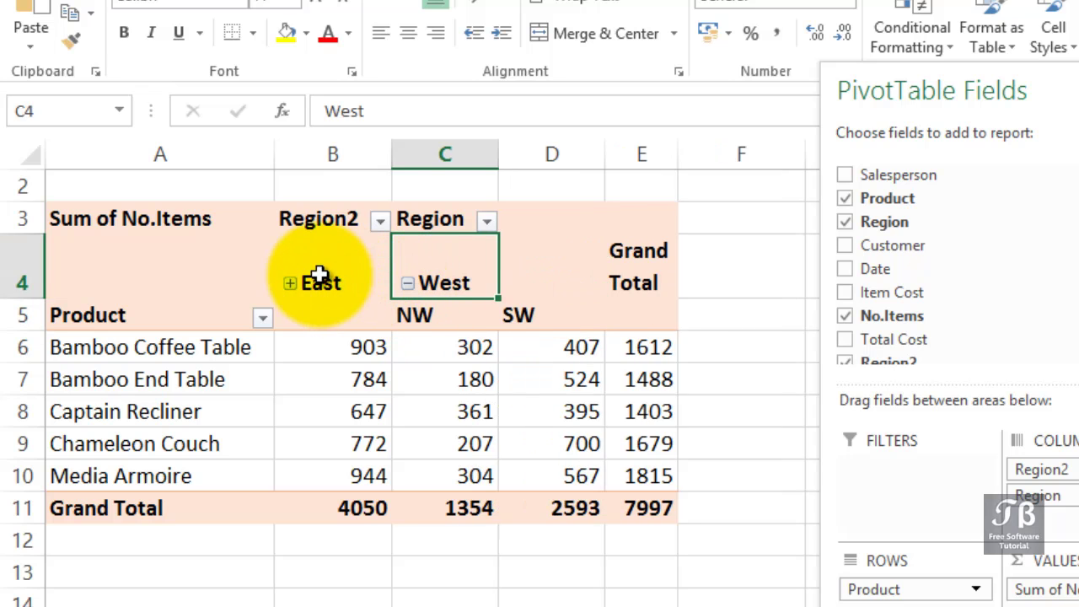
pyautogui.click(291, 283)
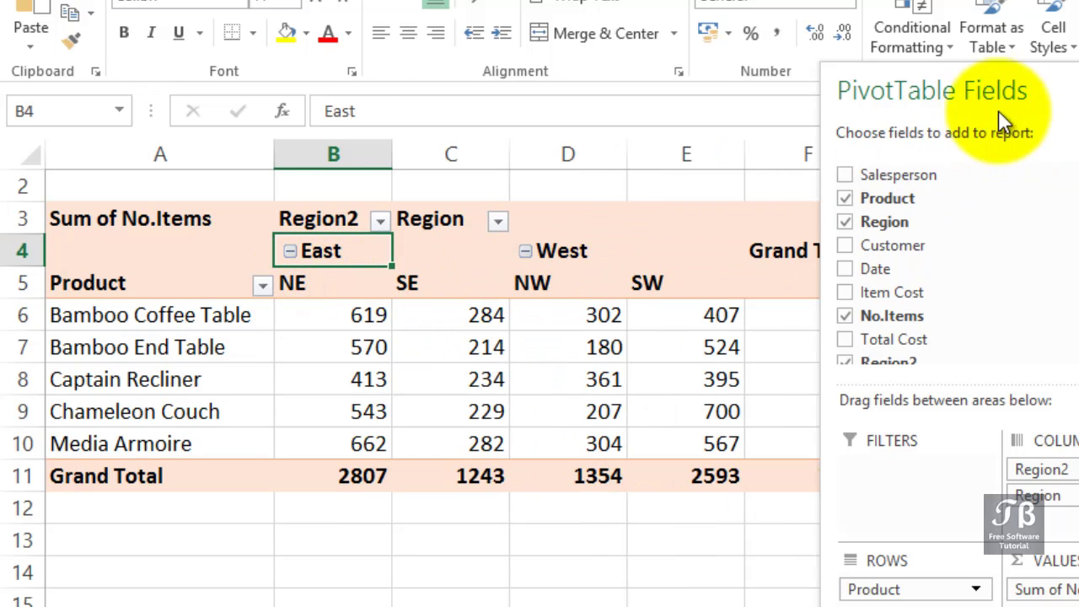
# - Select the Bamboo Coffee Table and Bamboo End Table product labels
pyautogui.moveTo(1007, 109); pyautogui.dragTo(1000, 96)
pyautogui.click(179, 329)
pyautogui.moveTo(179, 329); pyautogui.dragTo(180, 351)
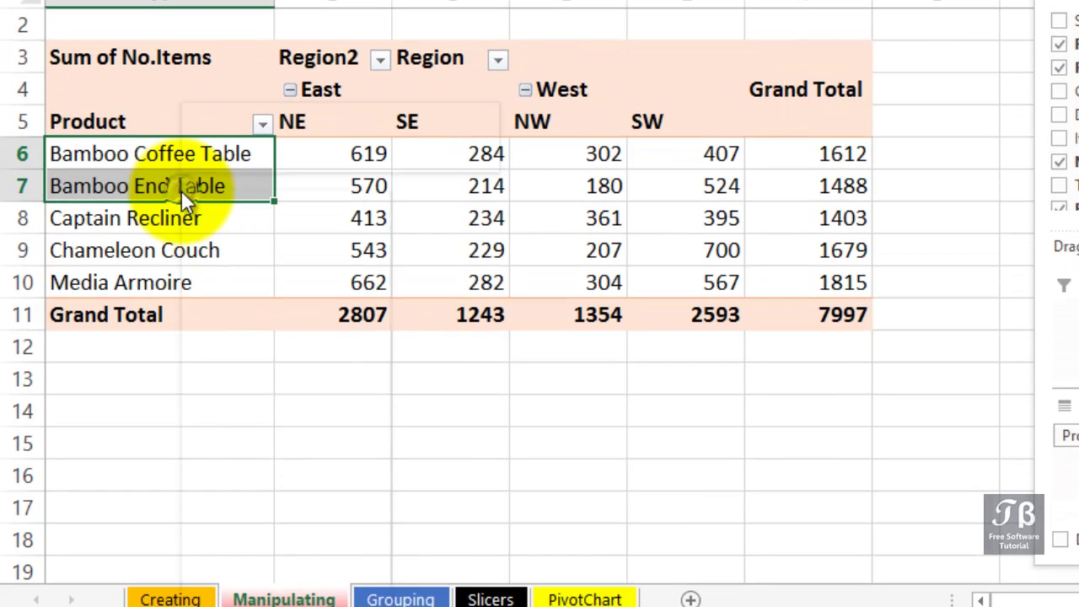
# - Group the two Bamboo table products and name the group Tables
pyautogui.rightClick(181, 190)
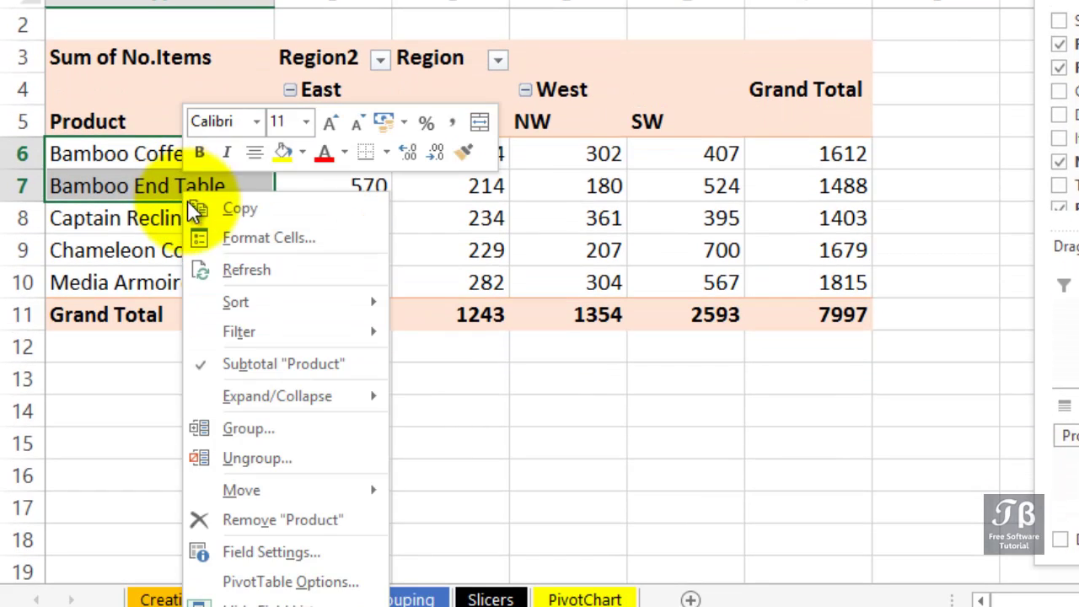
pyautogui.click(234, 431)
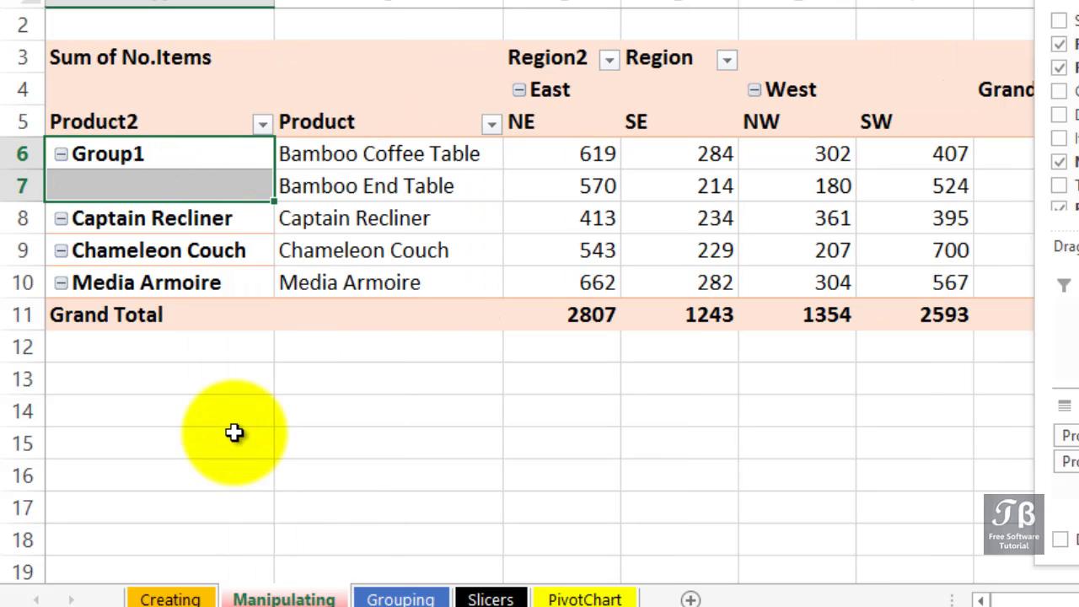
pyautogui.click(160, 142)
pyautogui.click(161, 152)
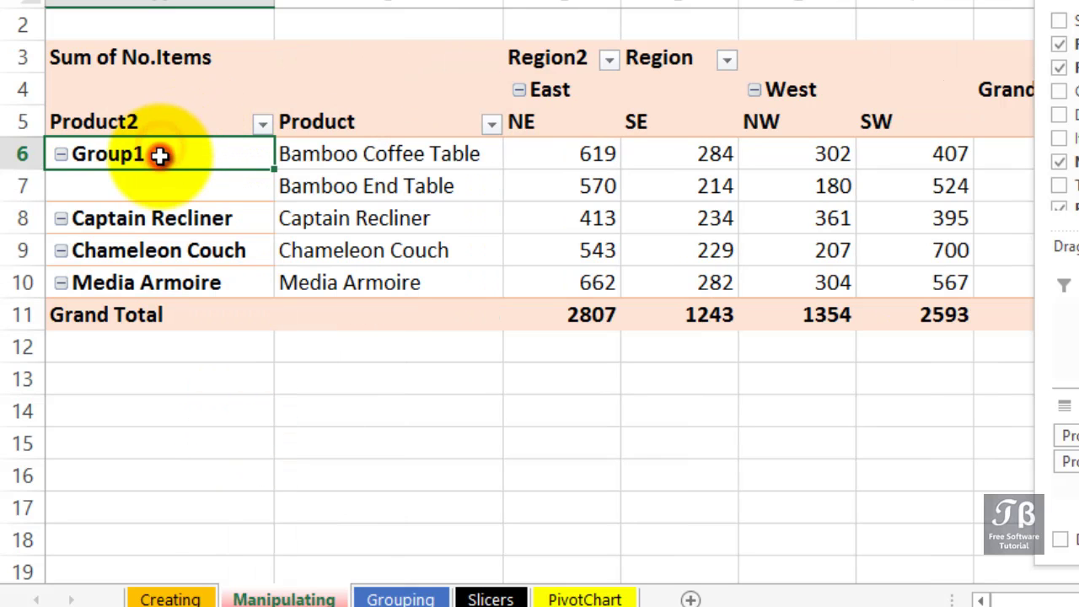
pyautogui.write('Tables')
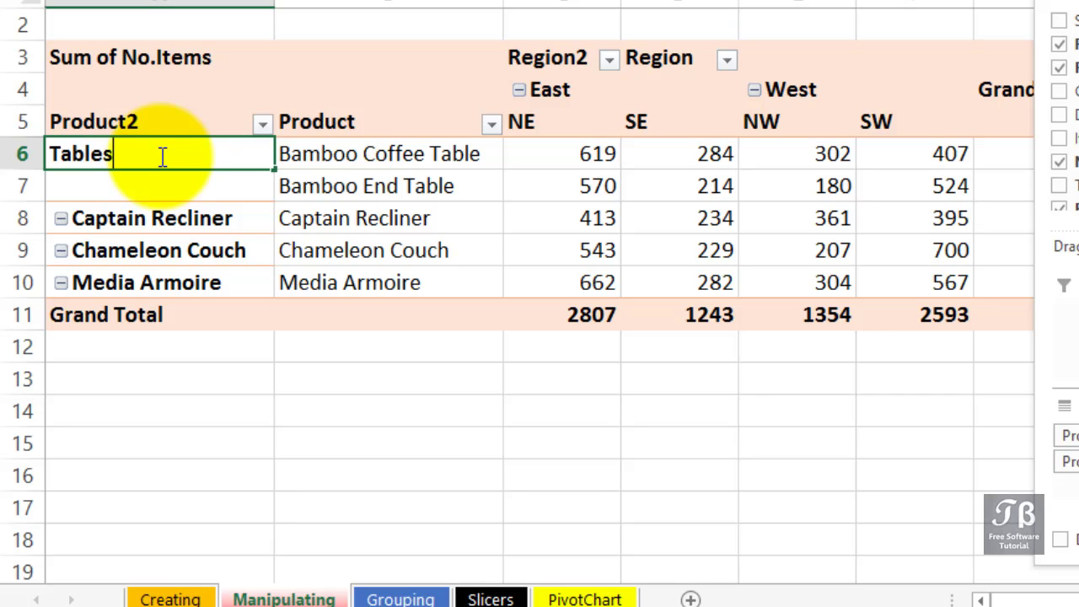
pyautogui.press('Return')
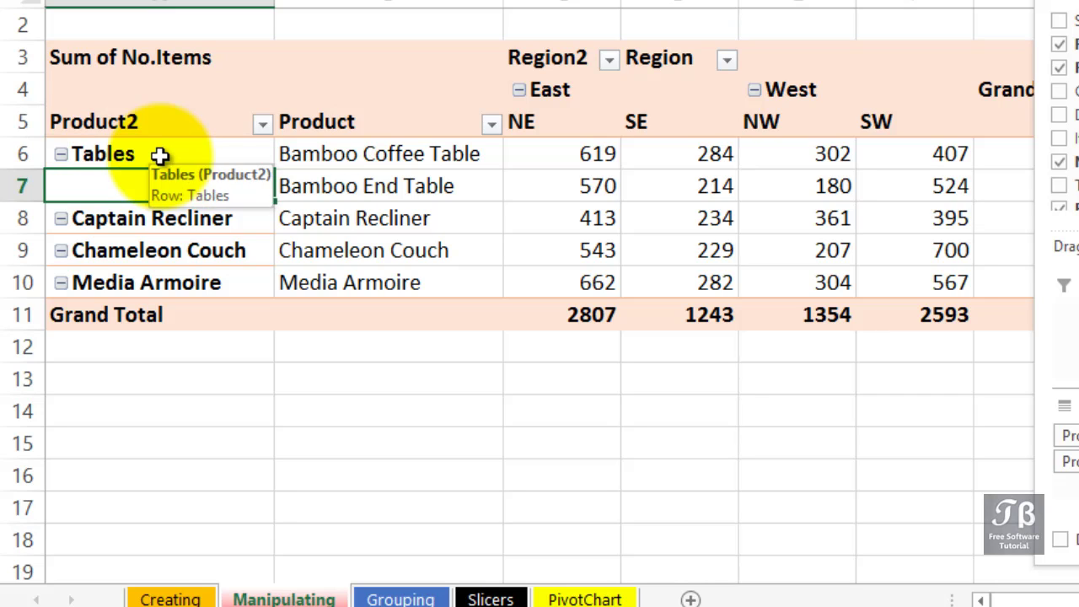
# - Group Captain Recliner and Chameleon Couch as L.R and collapse that group
pyautogui.click(158, 220)
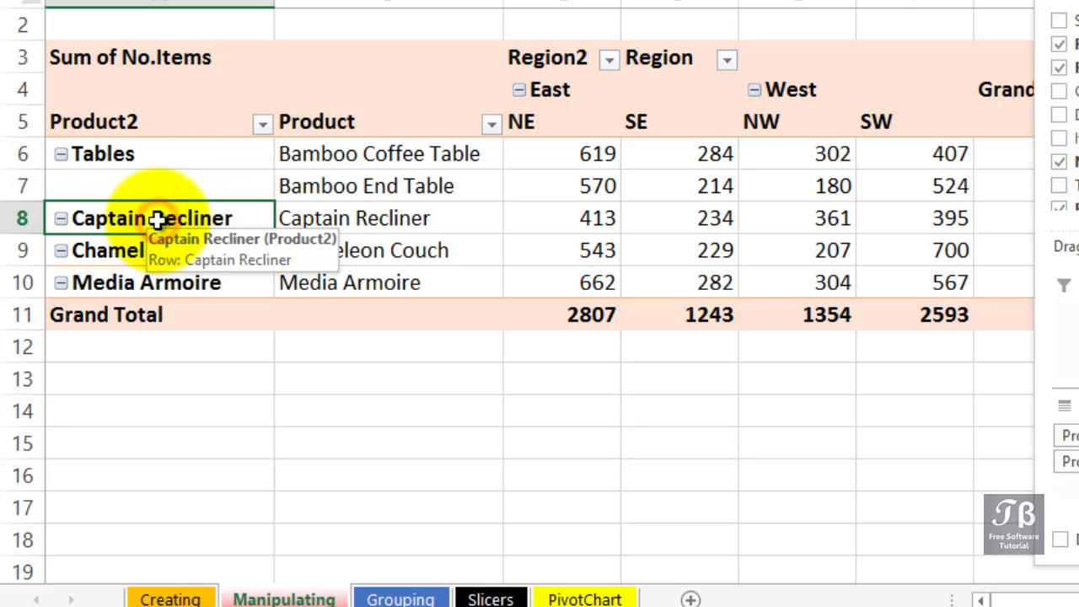
pyautogui.keyDown('shift'); pyautogui.click(157, 251); pyautogui.keyUp('shift')
pyautogui.rightClick(127, 255)
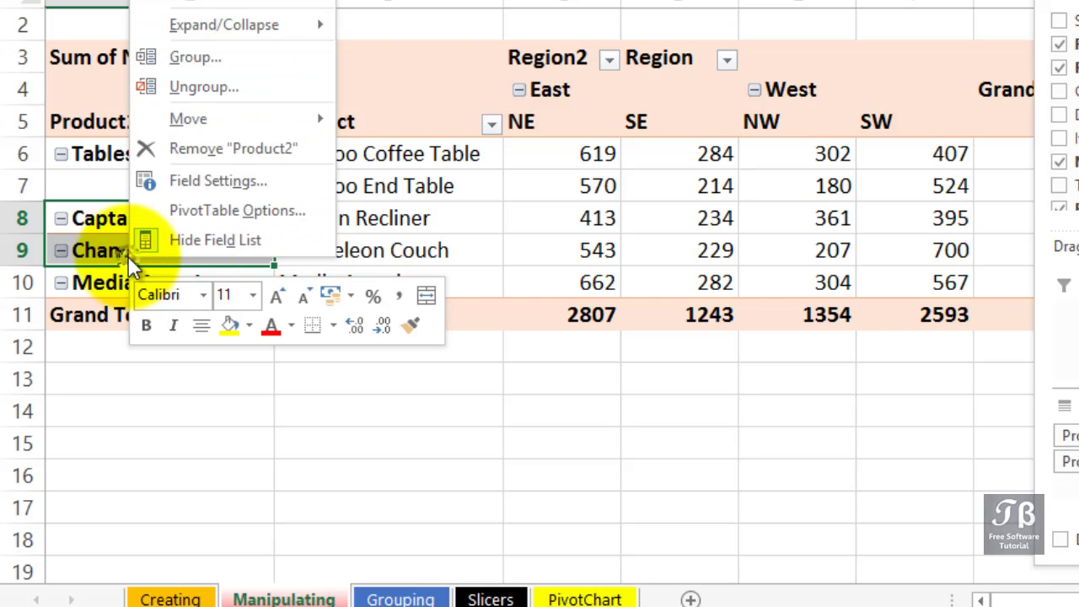
pyautogui.click(196, 59)
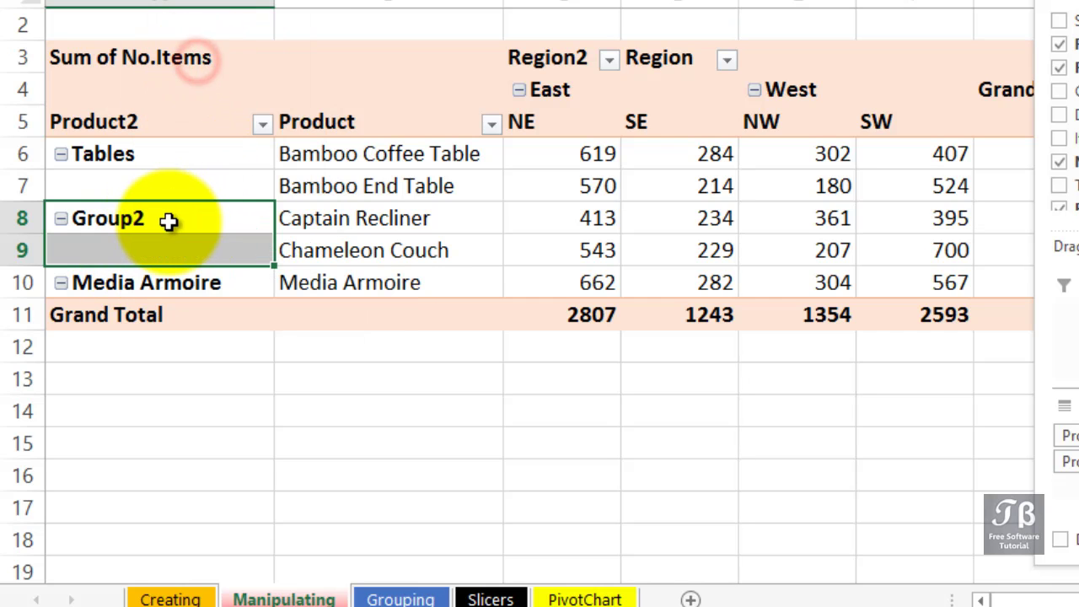
pyautogui.press('F2')
pyautogui.write('L.P')
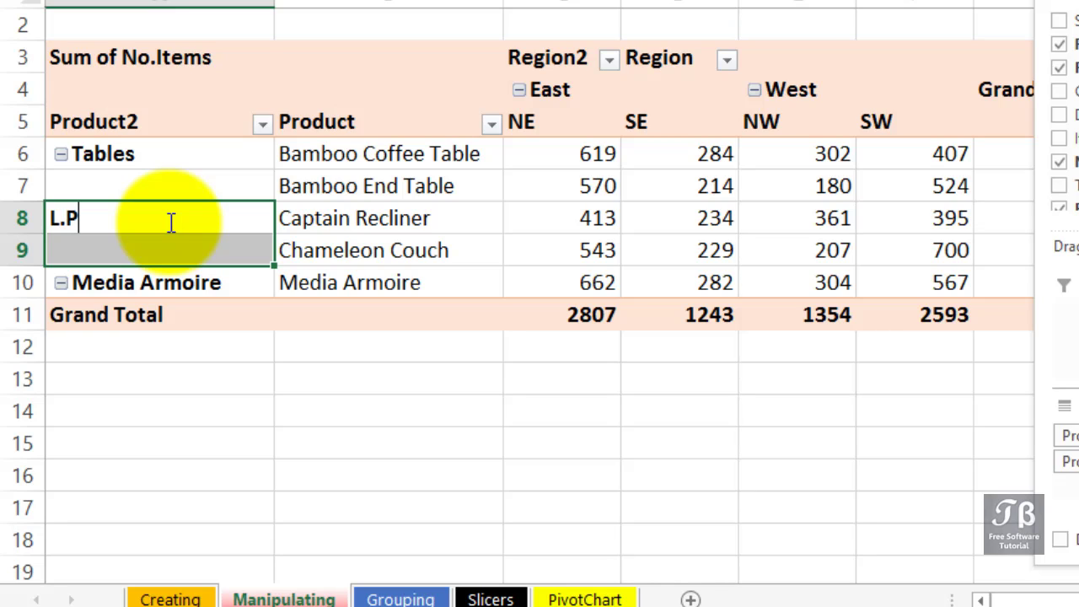
pyautogui.press('BackSpace')
pyautogui.write('R')
pyautogui.press('Return')
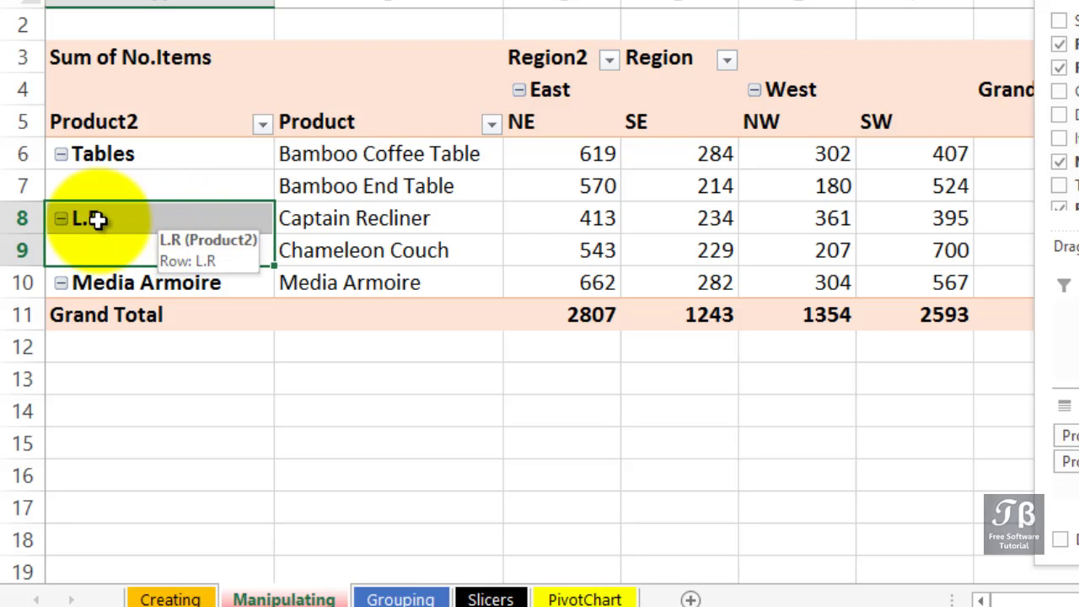
pyautogui.click(61, 219)
# - Collapse Tables, then undo the collapses and the L.R rename so it reads Group2
pyautogui.click(61, 153)
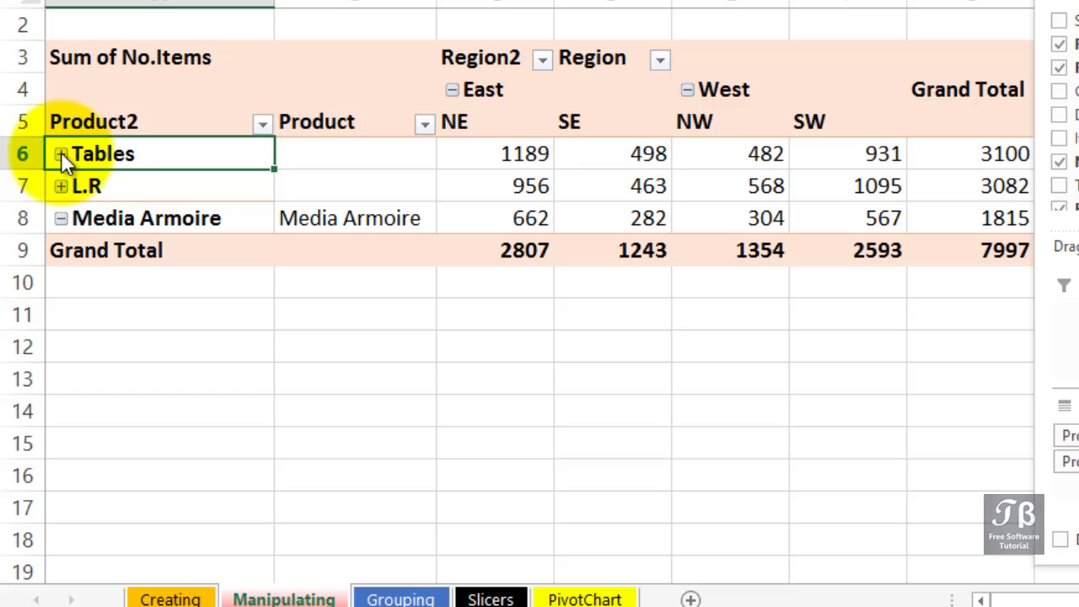
pyautogui.hotkey('ctrl', 'z')
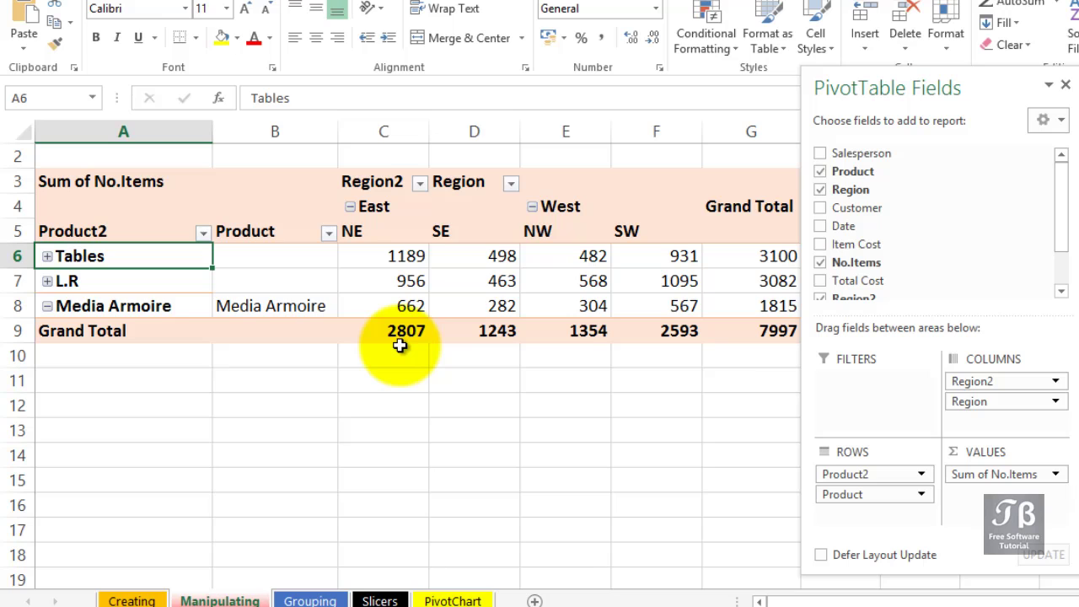
pyautogui.hotkey('alt', 'shift', '+')
pyautogui.press('Down')
pyautogui.press('Down')
pyautogui.hotkey('alt', 'shift', '+')
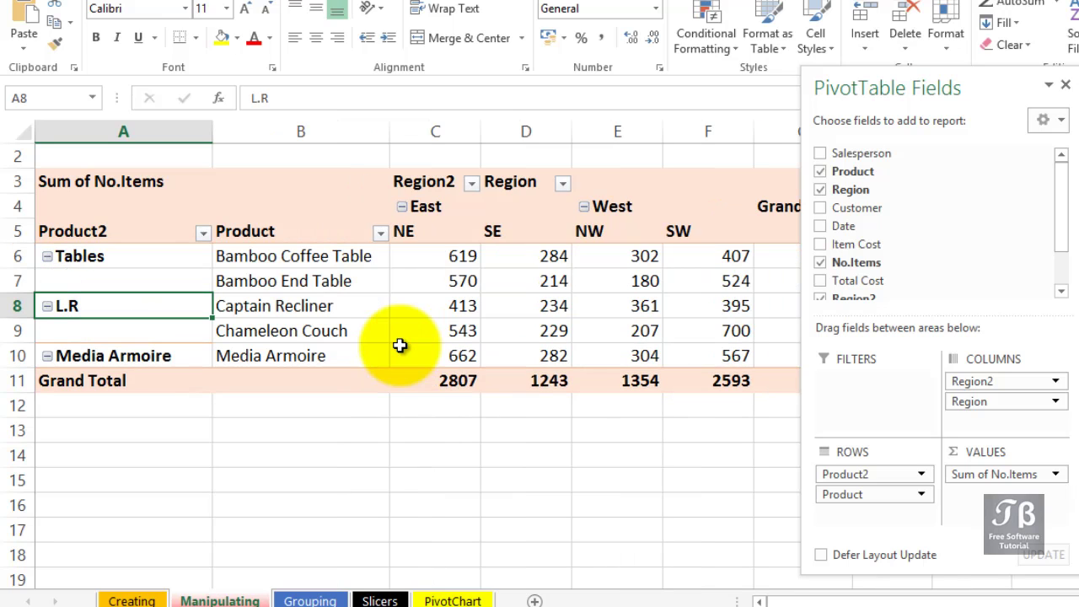
pyautogui.hotkey('ctrl', 'z')
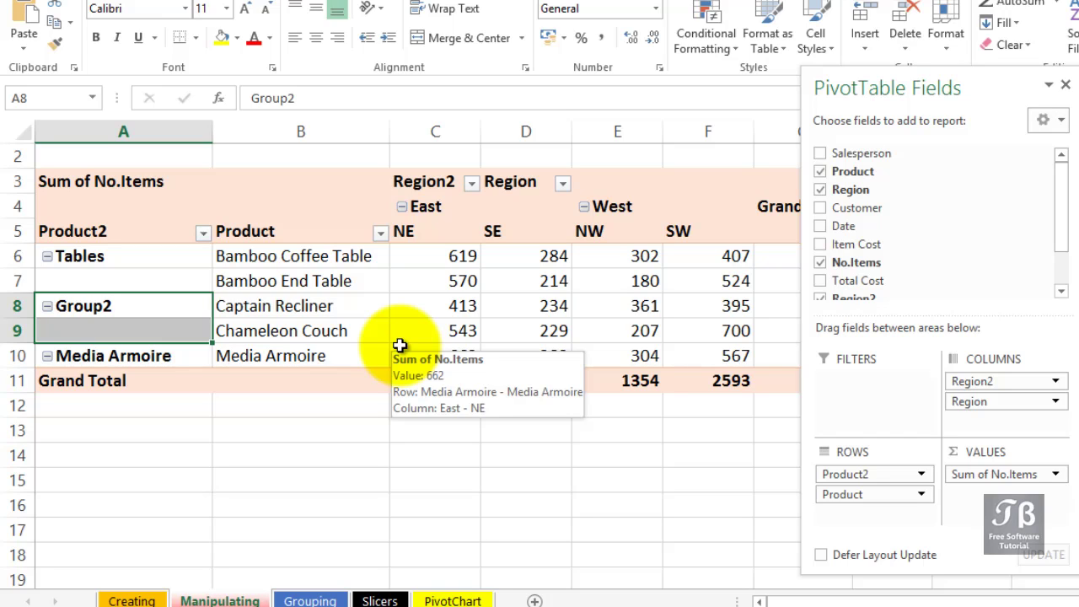
# - Select the Bamboo End Table NW value 180 and move the field pane to reveal Grand Total
pyautogui.click(622, 283)
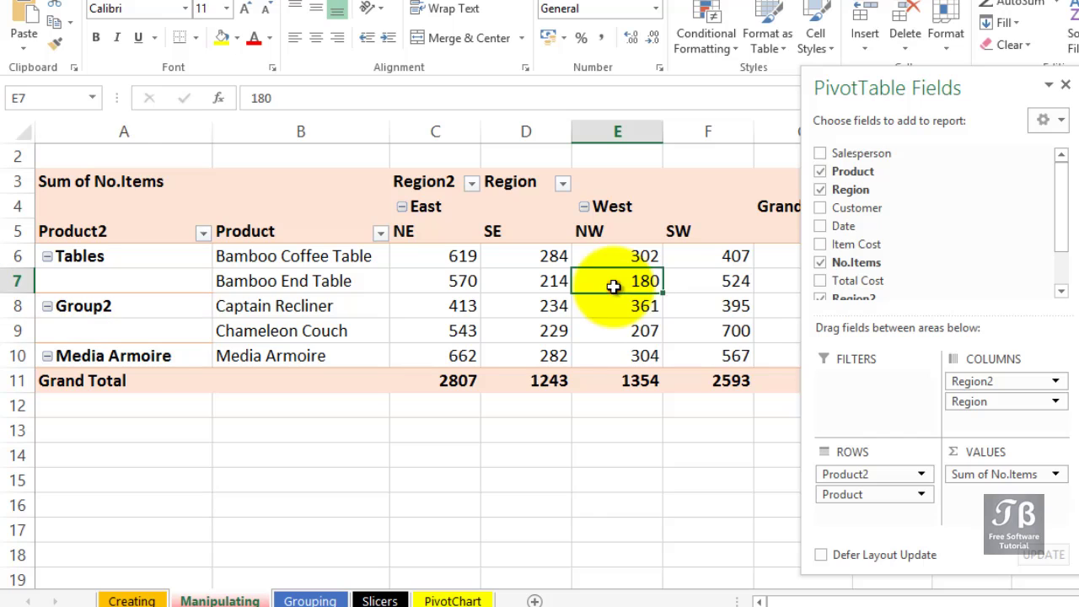
pyautogui.moveTo(877, 91); pyautogui.dragTo(1009, 84)
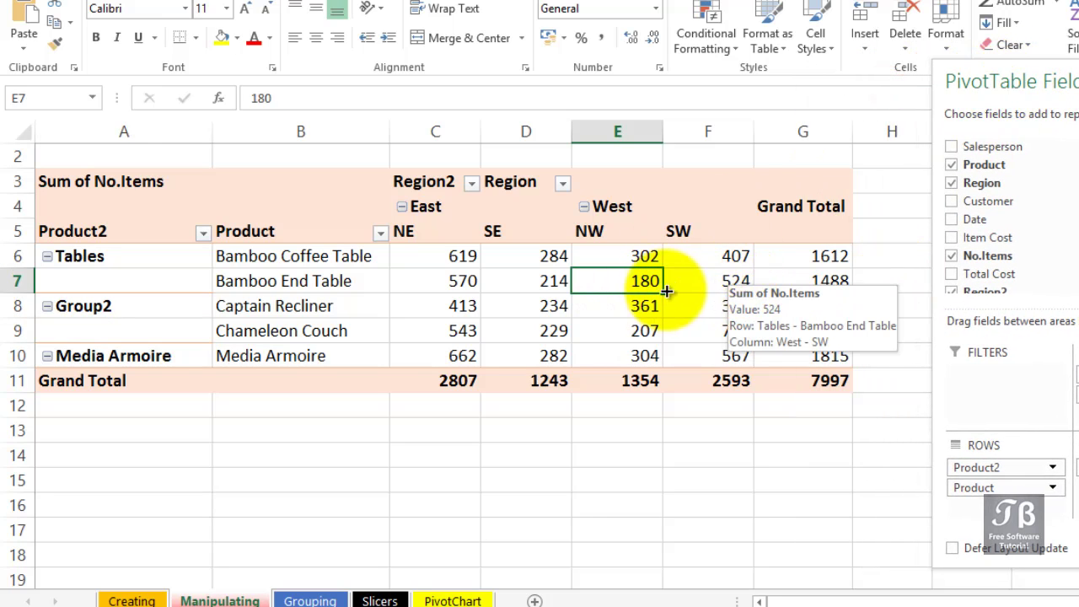
pyautogui.moveTo(628, 285)
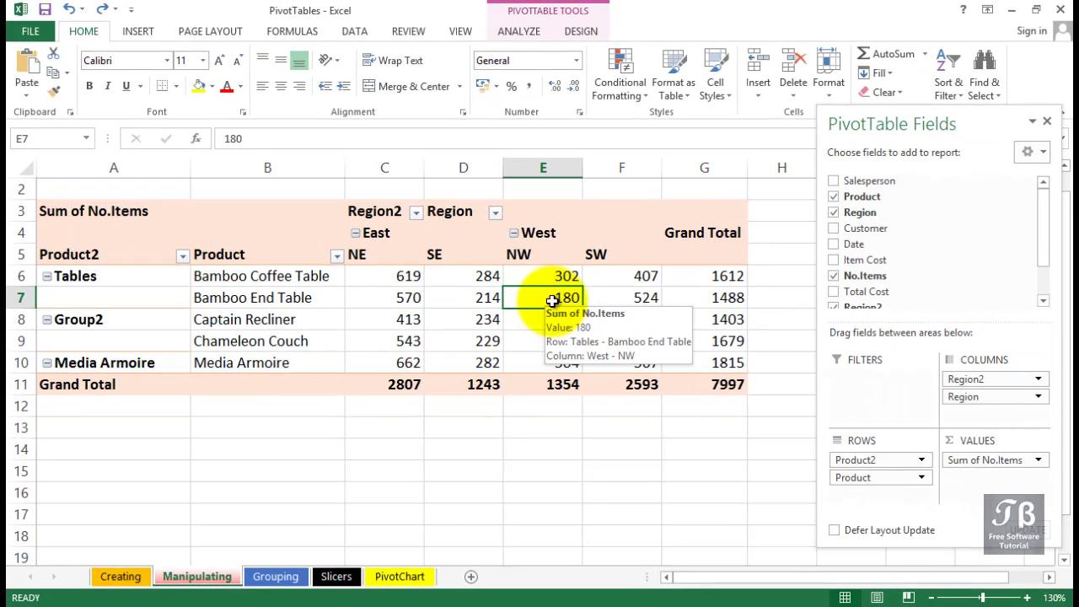
# - Drill into the NW value 180 to list its 33 source rows on Sheet2, verify No.Items sums to 180, and return to Grouping
pyautogui.doubleClick(552, 302)
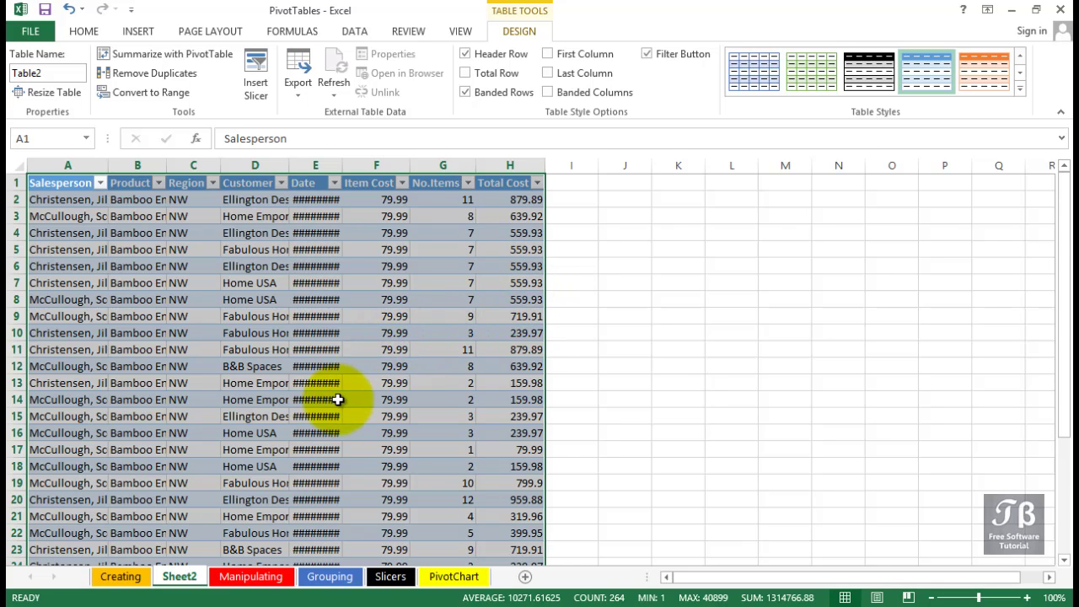
pyautogui.scroll(-4, 337, 400)
pyautogui.scroll(-1, 338, 400)
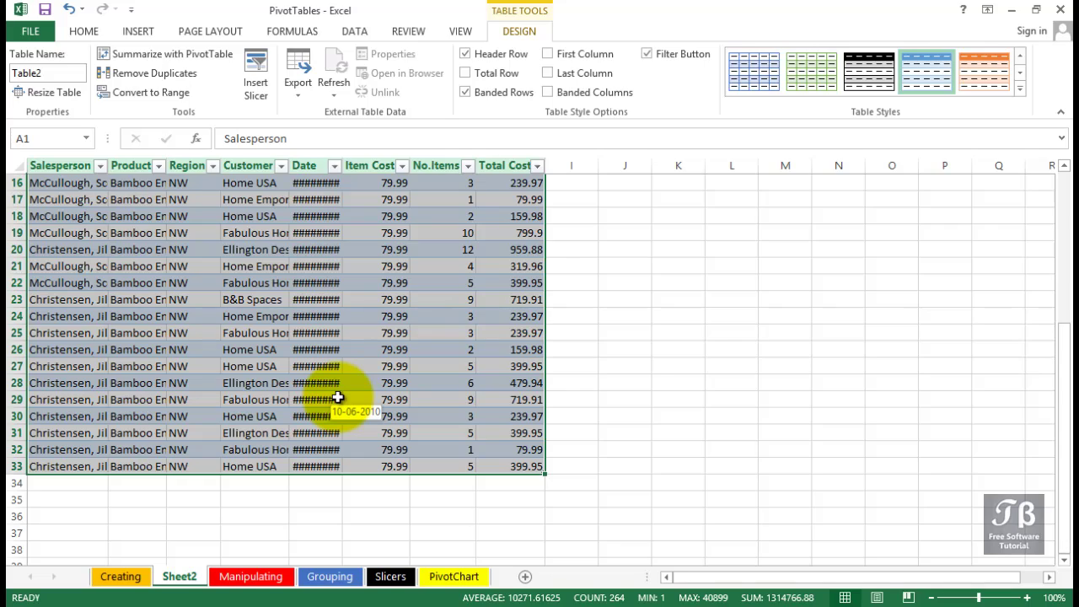
pyautogui.scroll(5, 338, 400)
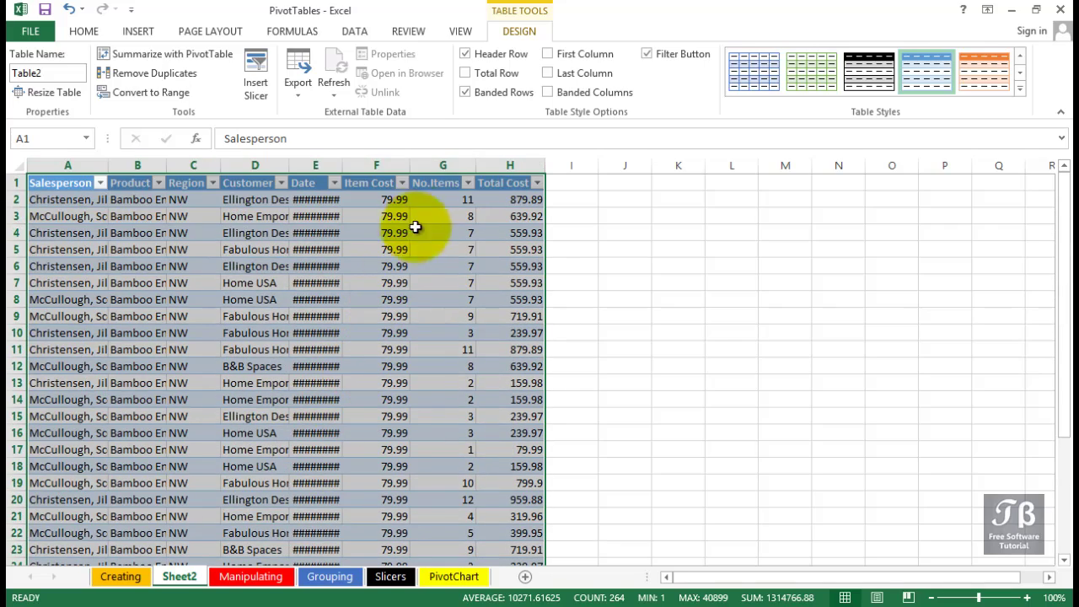
pyautogui.click(440, 164)
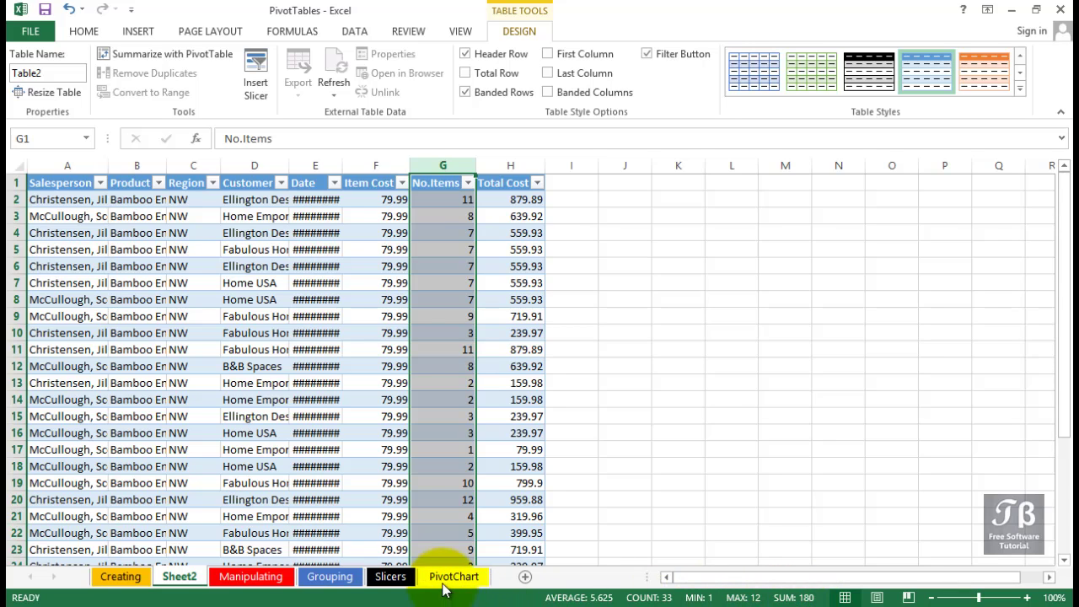
pyautogui.click(348, 582)
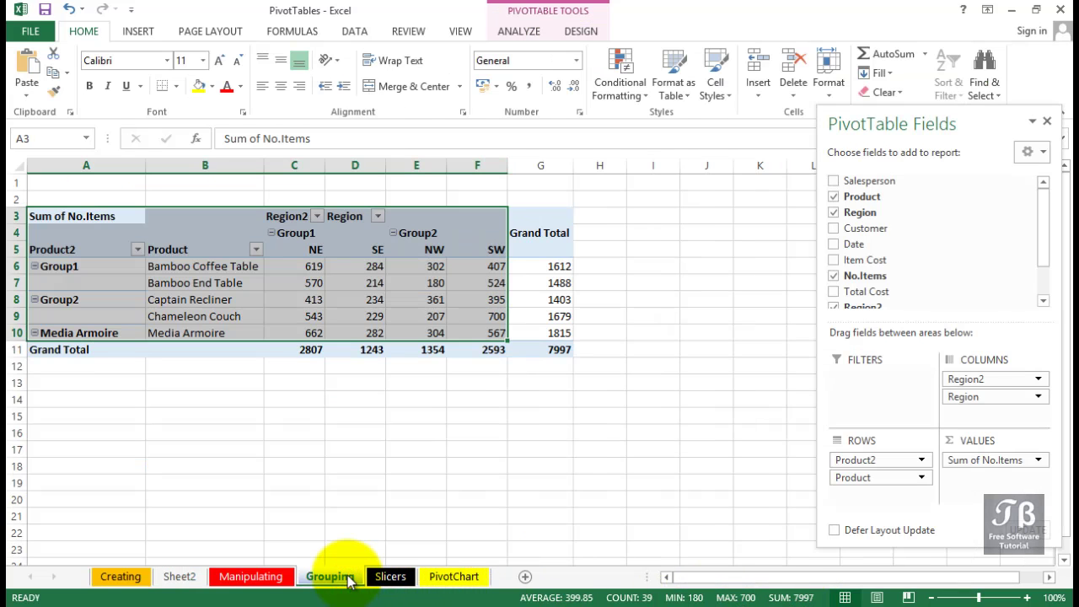
pyautogui.click(478, 285)
pyautogui.moveTo(482, 268); pyautogui.dragTo(290, 333)
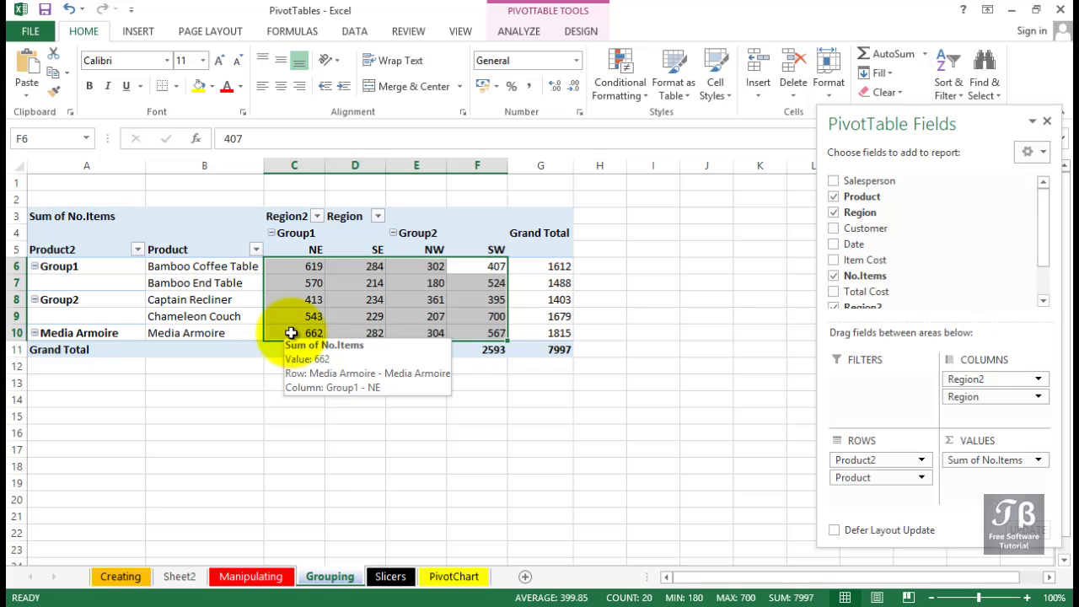
pyautogui.click(496, 284)
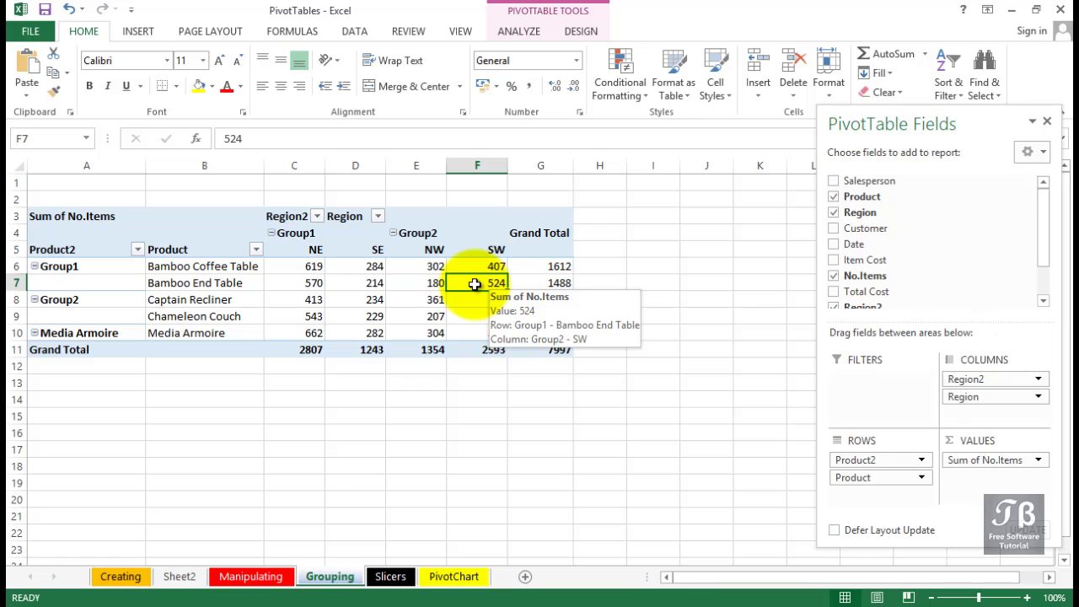
# - Drill into the Bamboo End Table SW value 524 to create Sheet3 and check the No.Items total
pyautogui.doubleClick(475, 284)
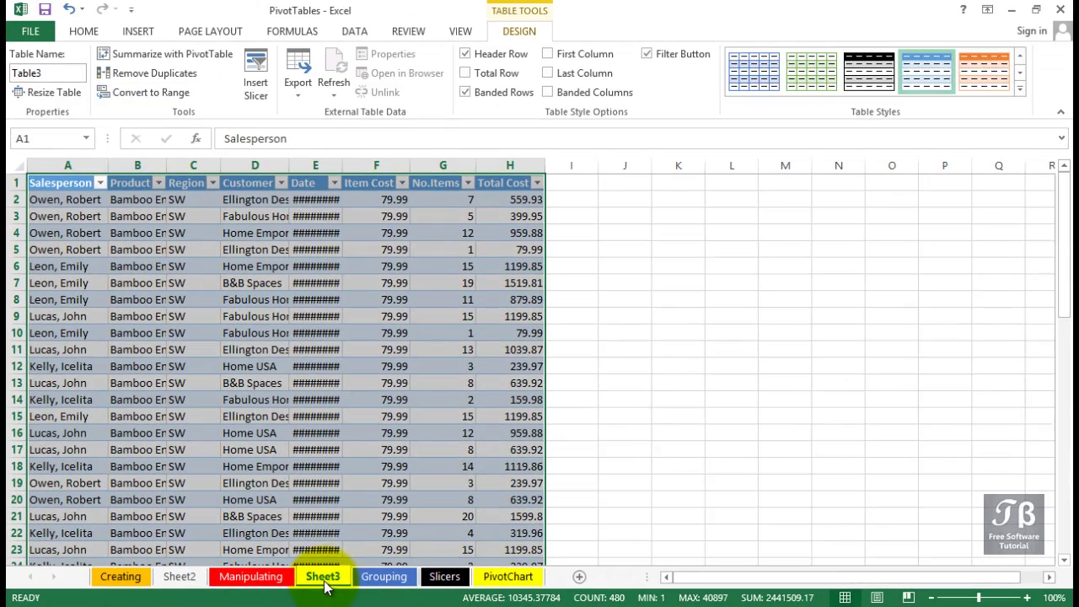
pyautogui.click(442, 165)
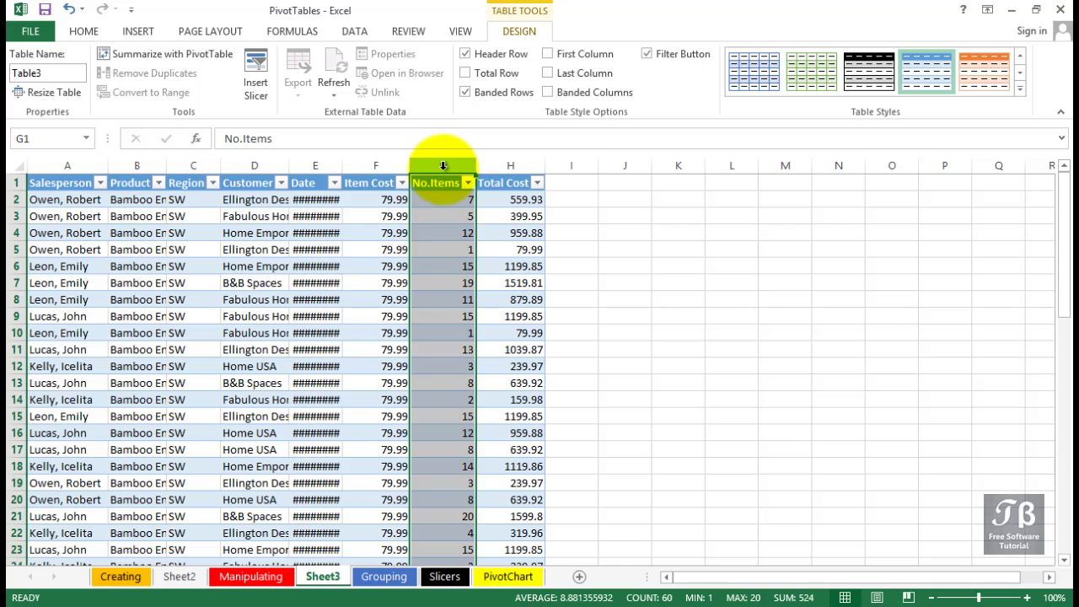
pyautogui.click(384, 582)
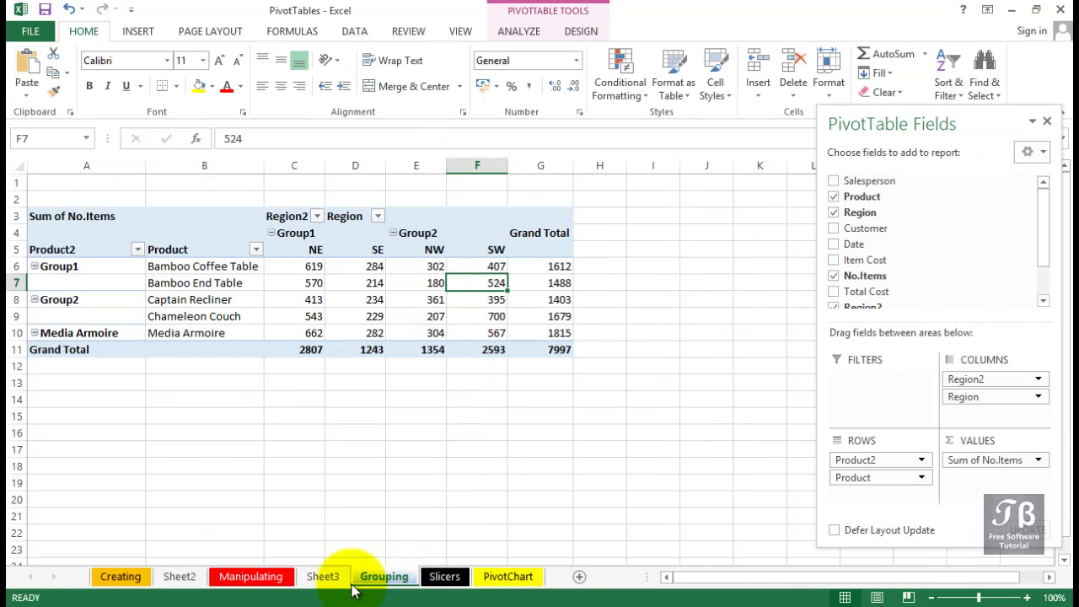
# - Review Sheet3's drill-down rows and finish back on the Grouping pivot table
pyautogui.click(318, 579)
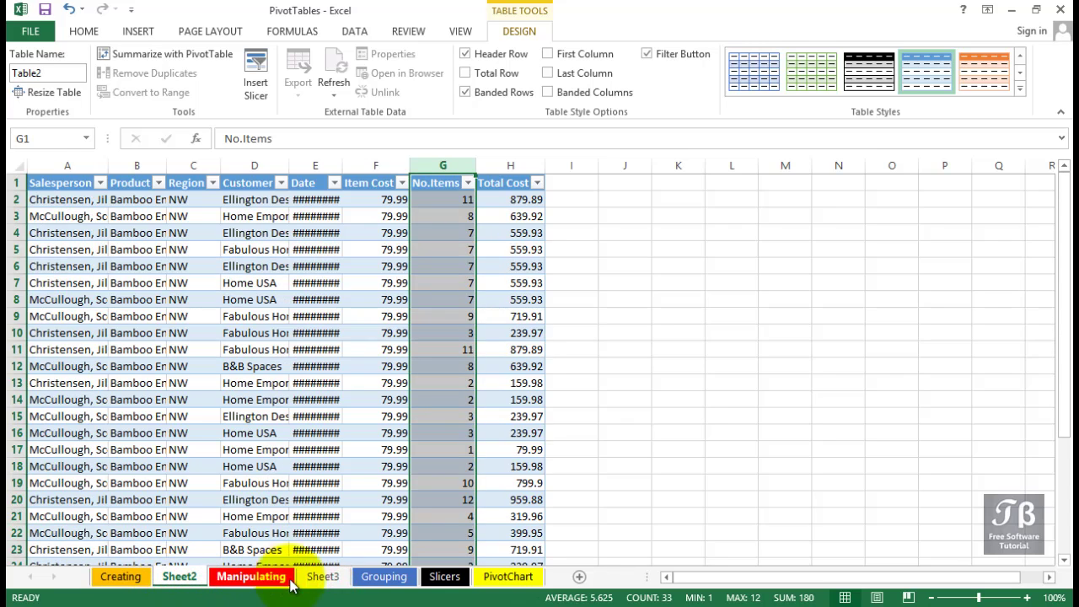
pyautogui.click(381, 580)
pyautogui.moveTo(458, 322)
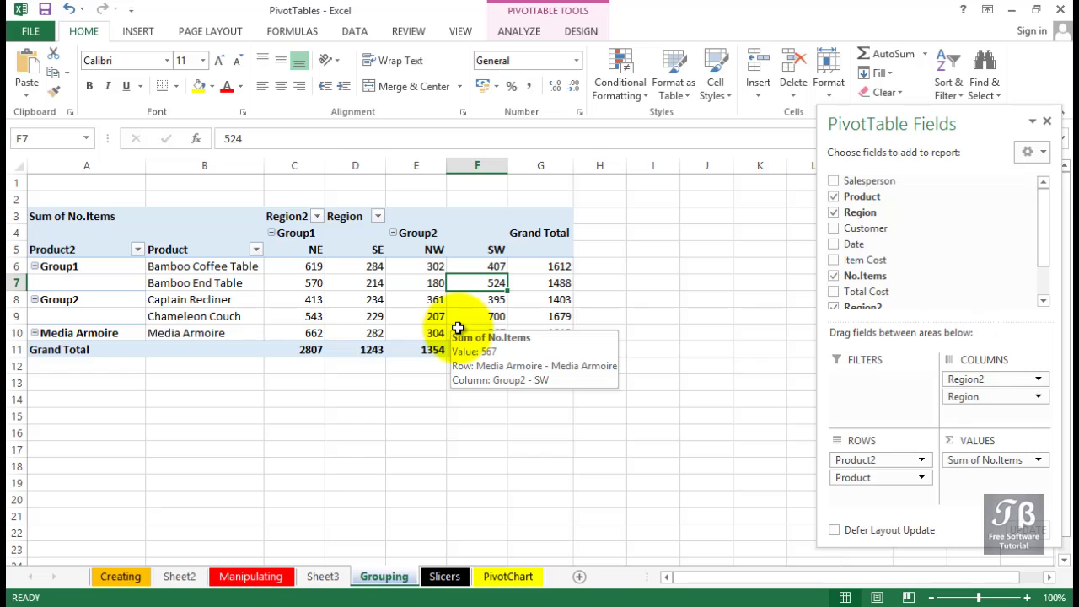
pyautogui.click(334, 580)
pyautogui.scroll(-11, 398, 417)
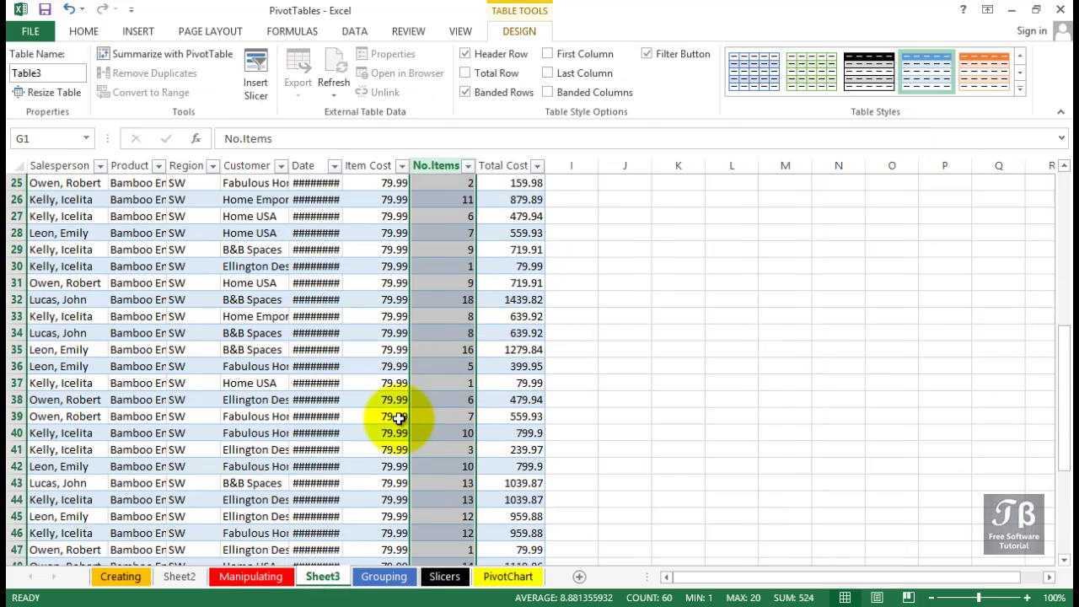
pyautogui.scroll(-13, 398, 418)
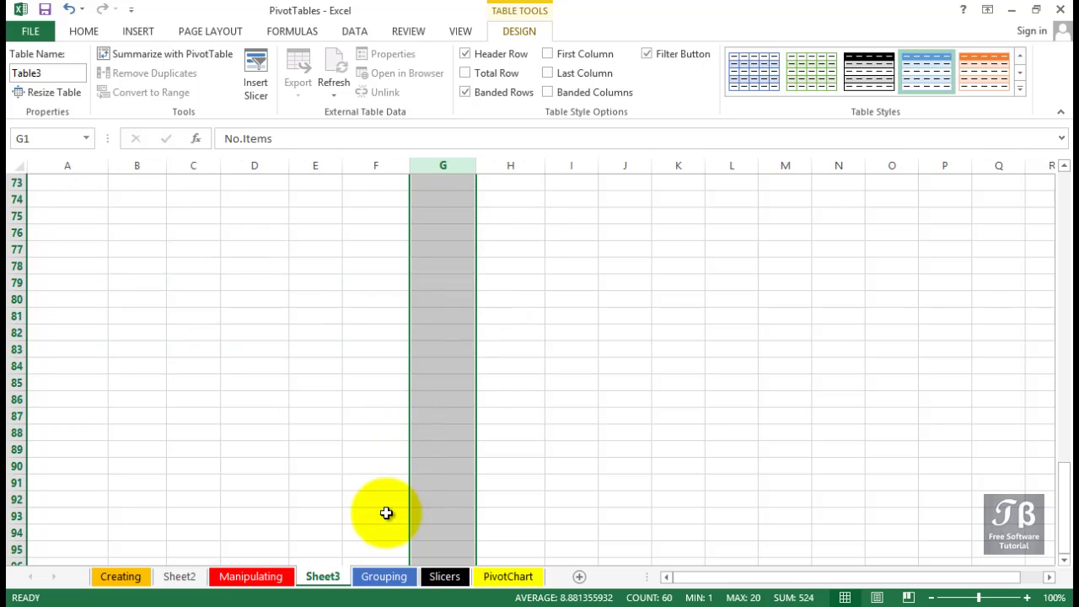
pyautogui.click(381, 580)
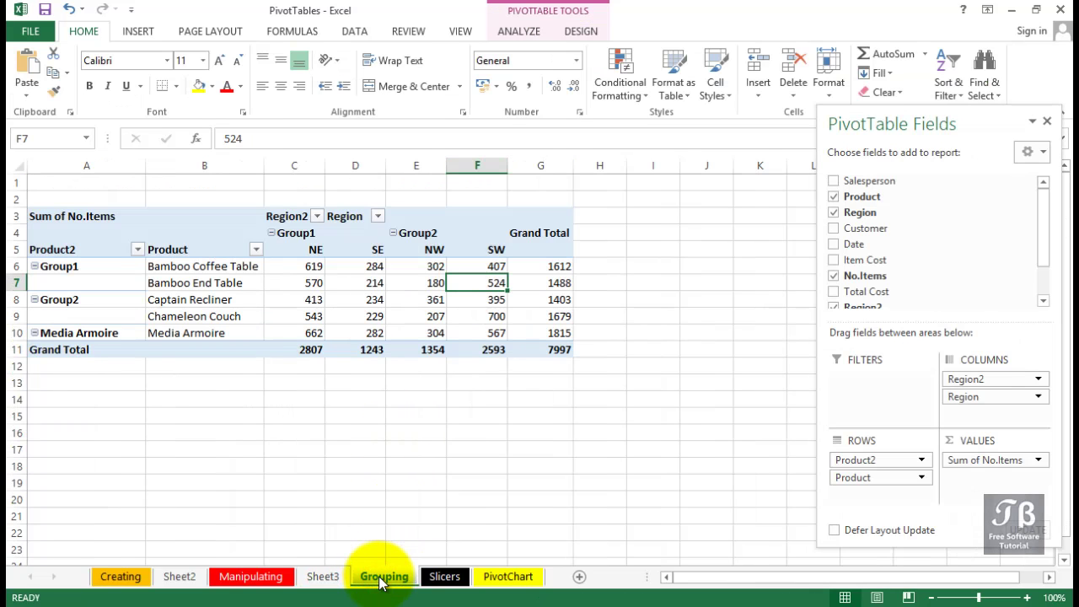